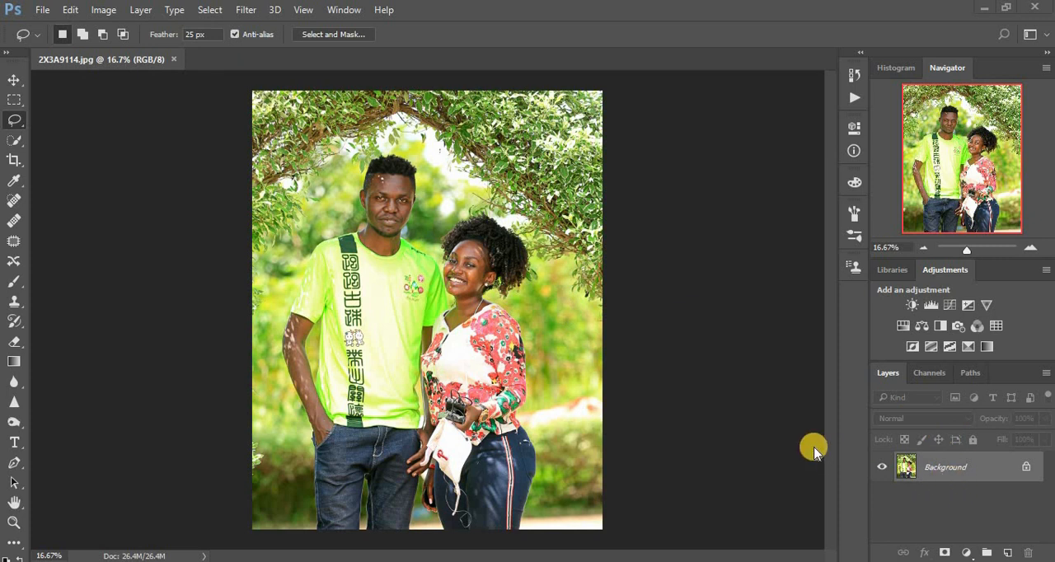
# Duplicate the background layer of the couple's photo
pyautogui.click(765, 404)
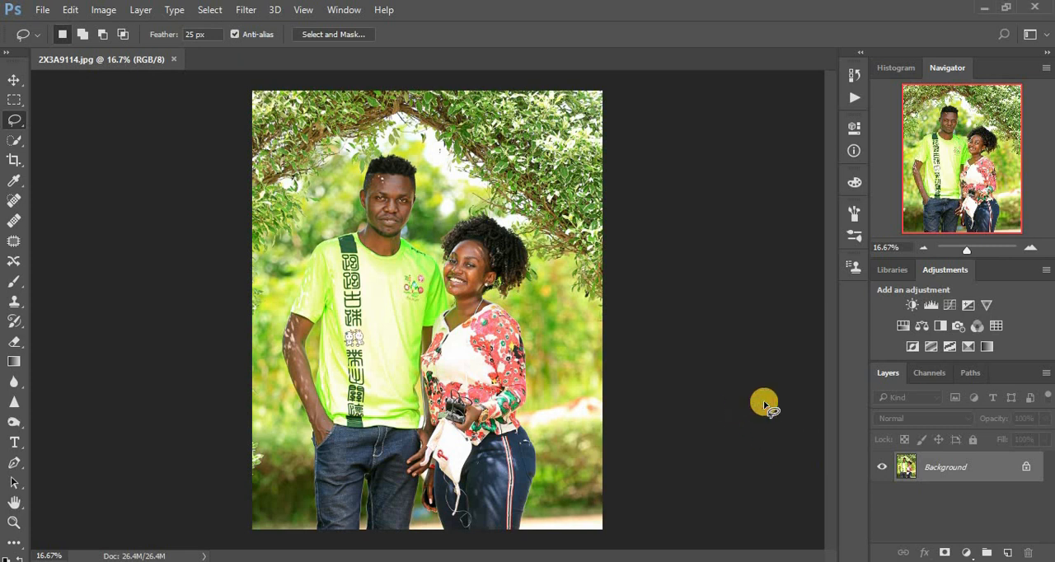
pyautogui.hotkey('ctrl', 'j')
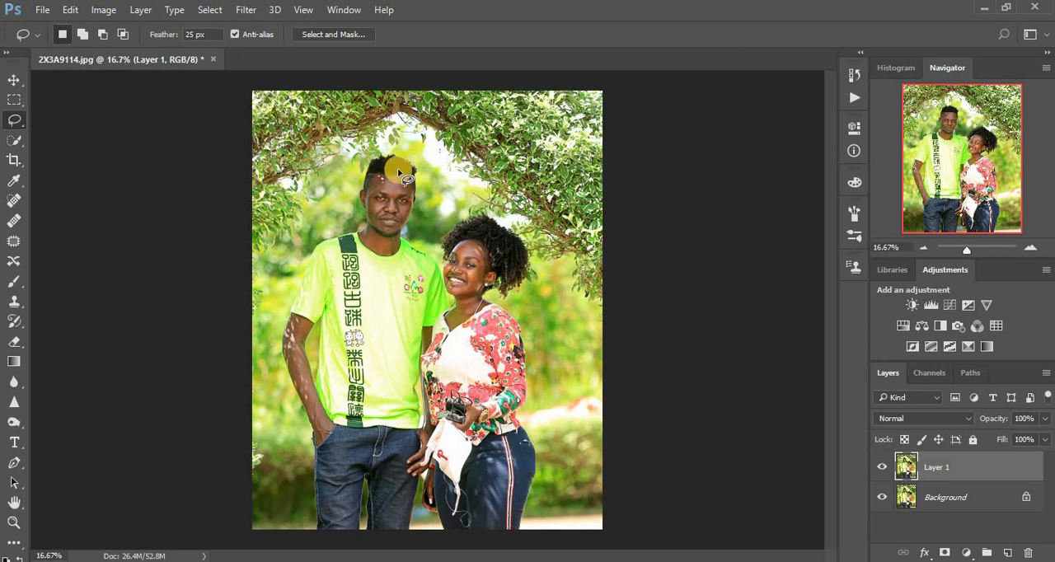
pyautogui.hotkey('ctrl', '+')
pyautogui.hotkey('ctrl', '+')
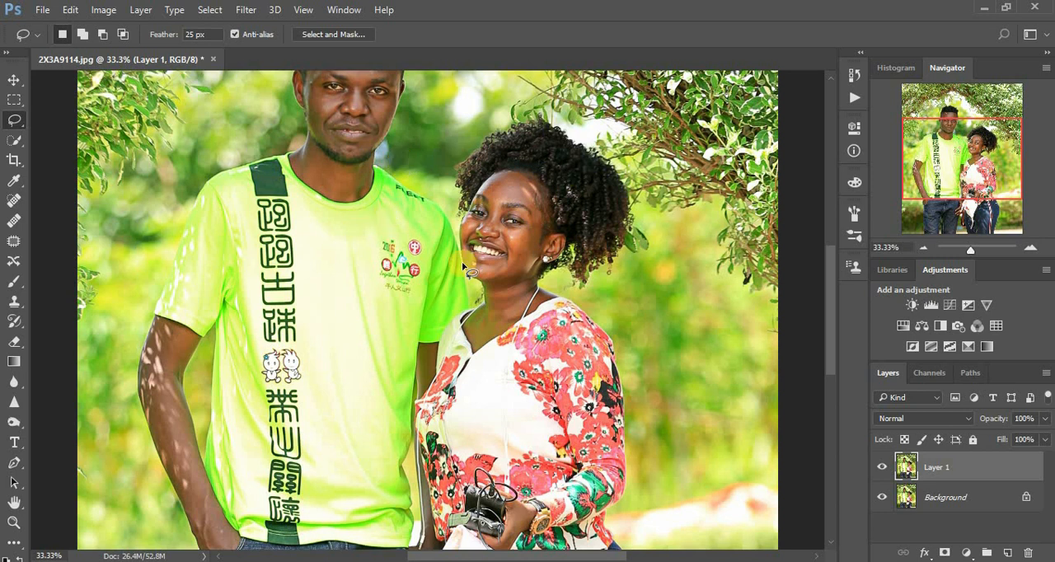
pyautogui.hotkey('ctrl', '-')
pyautogui.hotkey('ctrl', '-')
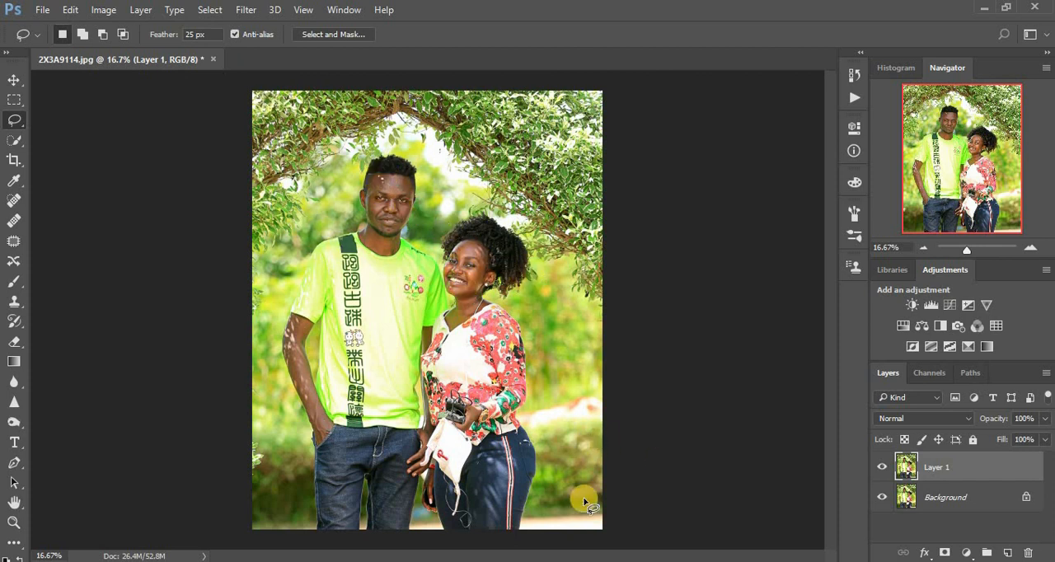
# Patch the bright light spots on the man's forehead and beside his eye using the Patch tool in Normal mode
pyautogui.click(12, 243)
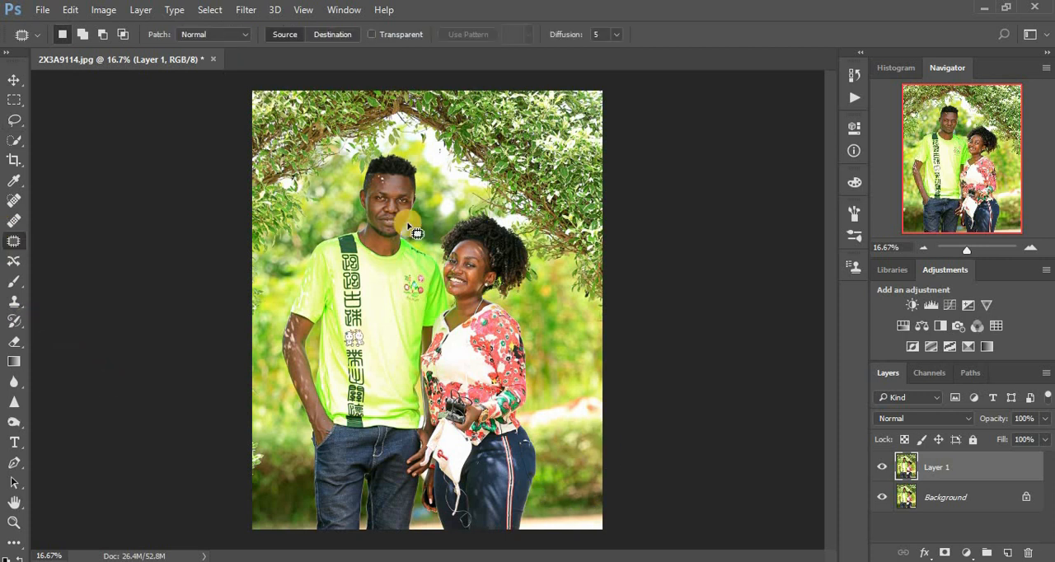
pyautogui.hotkey('ctrl', '+')
pyautogui.hotkey('ctrl', '+')
pyautogui.hotkey('ctrl', '+')
pyautogui.hotkey('ctrl', '+')
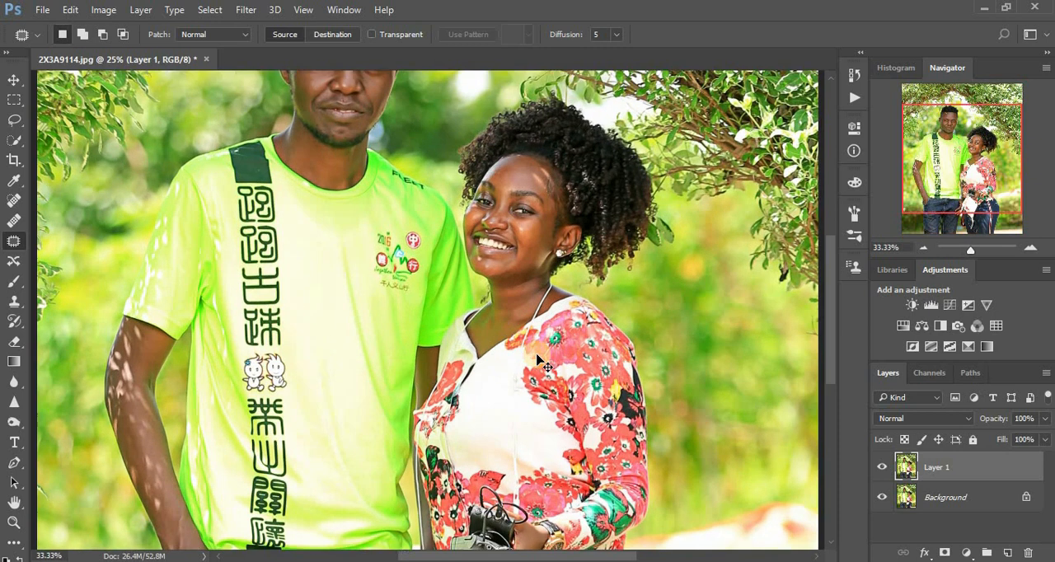
pyautogui.moveTo(582, 152); pyautogui.dragTo(623, 404)
pyautogui.moveTo(293, 130); pyautogui.dragTo(312, 281)
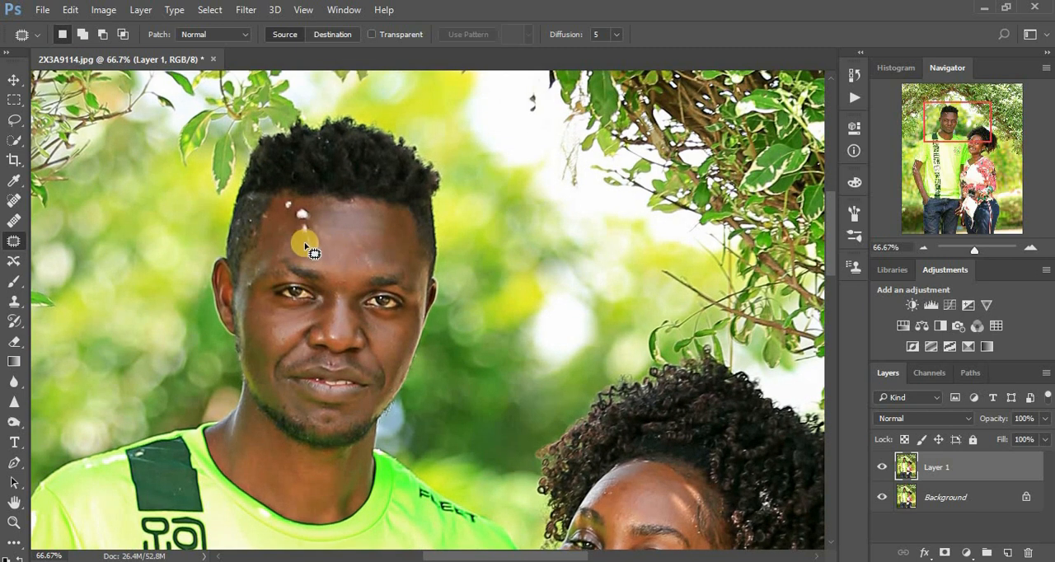
pyautogui.moveTo(309, 253); pyautogui.dragTo(313, 227)
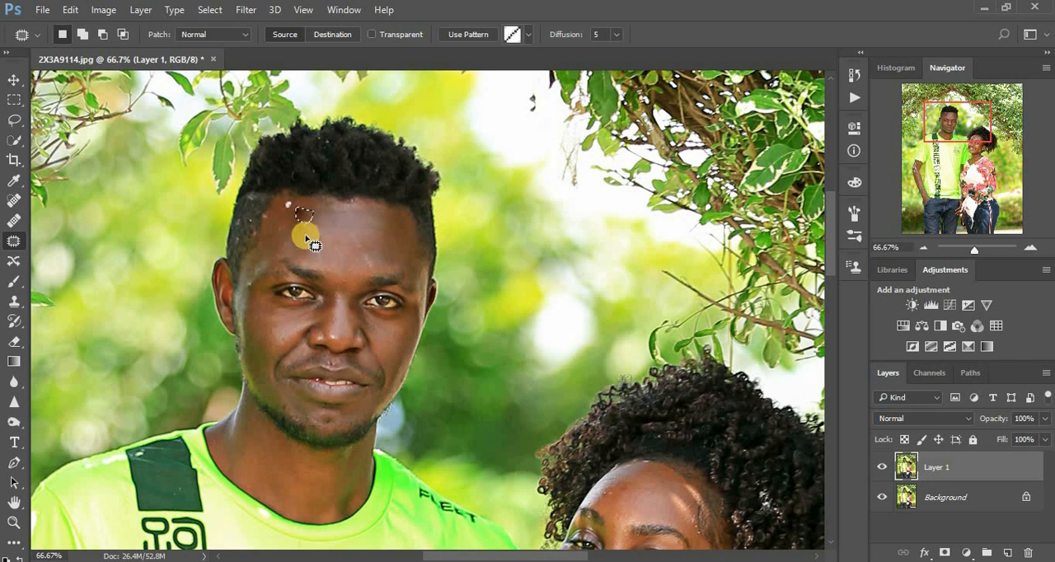
pyautogui.moveTo(309, 238); pyautogui.dragTo(306, 218)
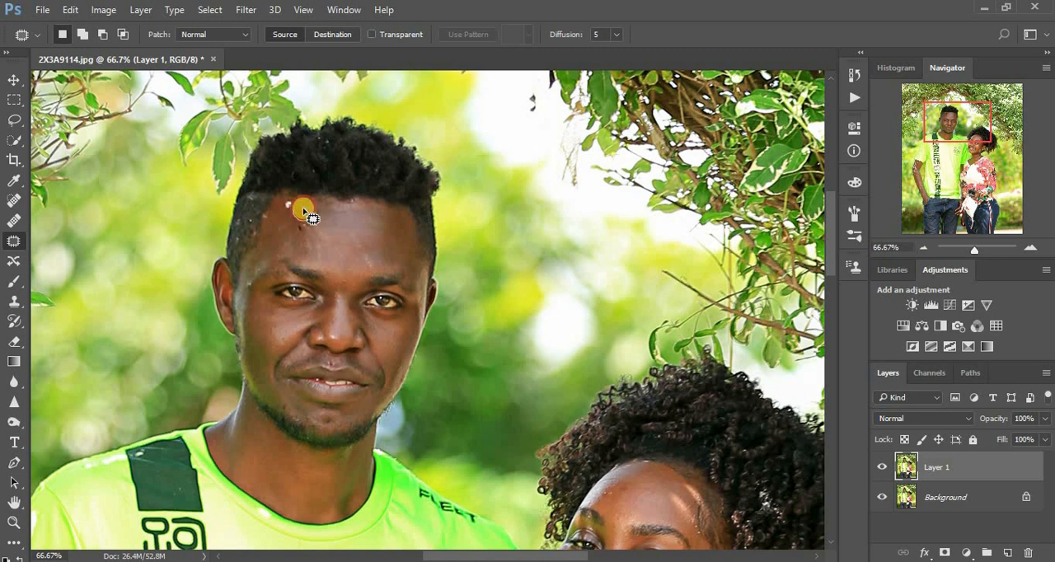
pyautogui.moveTo(306, 223); pyautogui.dragTo(287, 220)
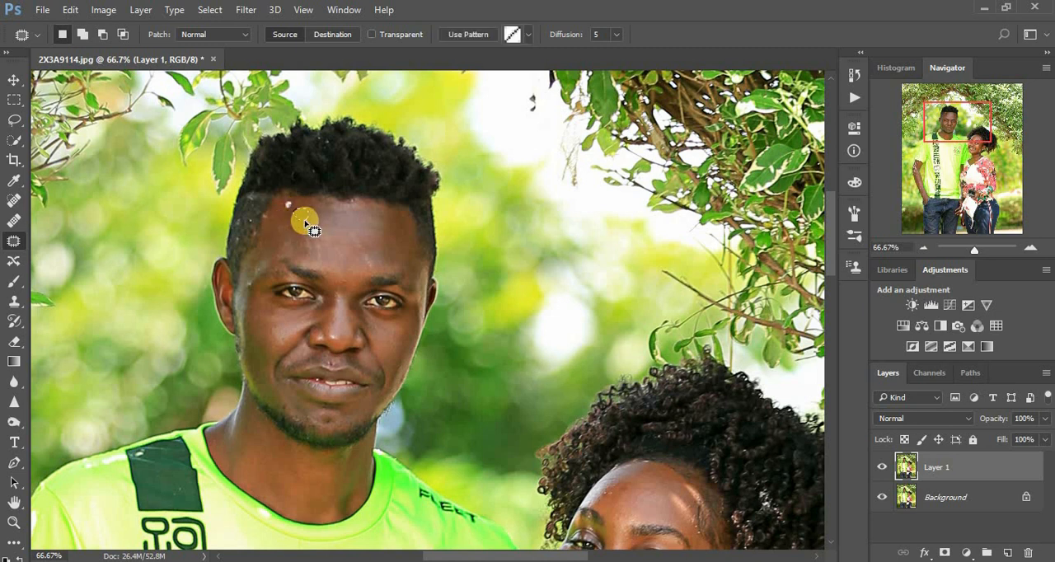
pyautogui.moveTo(290, 231)
pyautogui.mouseDown()
pyautogui.moveTo(296, 203)
pyautogui.moveTo(285, 212)
pyautogui.mouseUp()
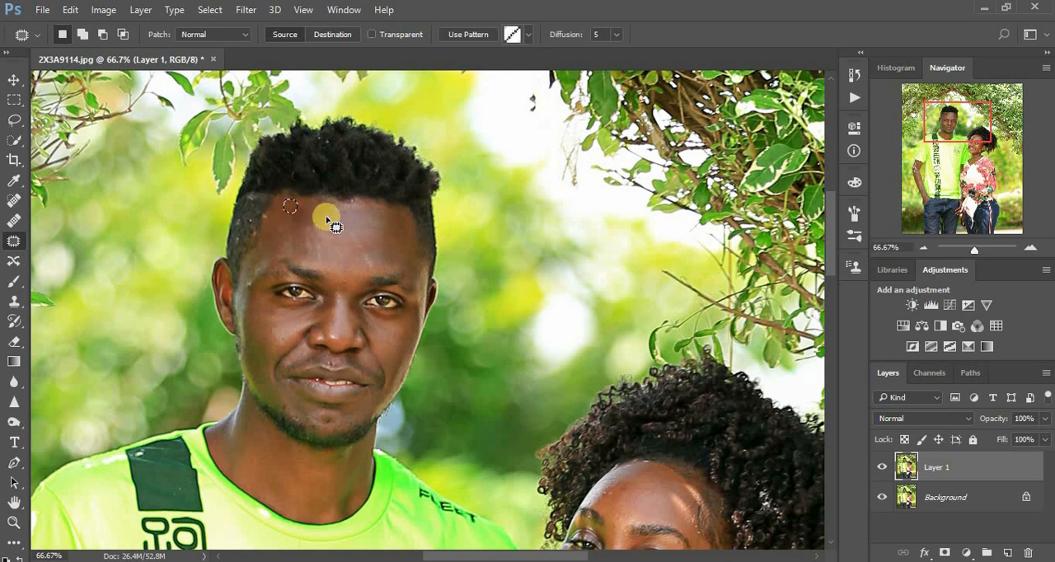
pyautogui.moveTo(251, 278); pyautogui.dragTo(245, 303)
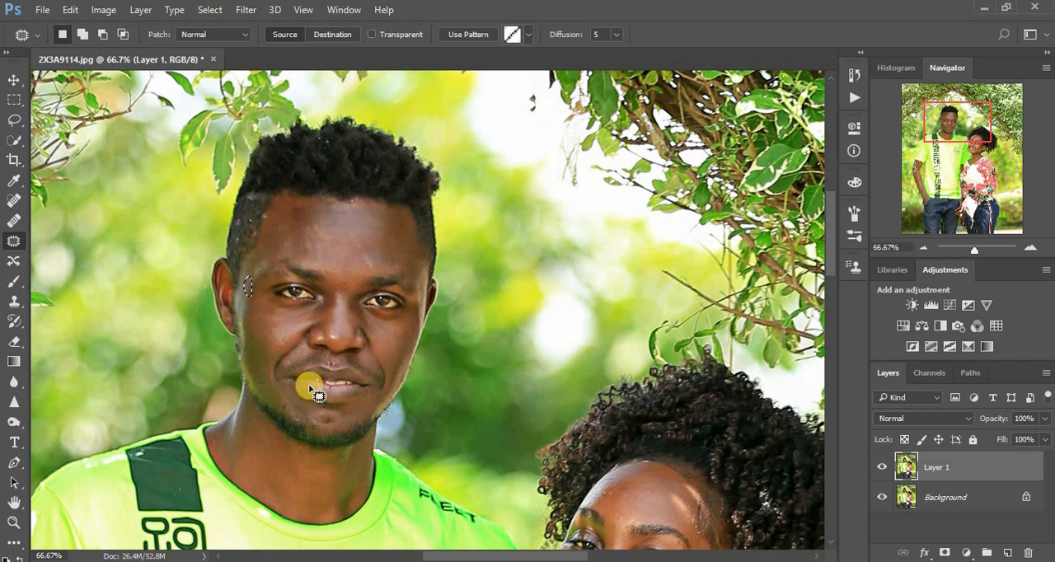
# Patch the bright spots on the woman's forehead, temple and chin with the Patch tool
pyautogui.moveTo(620, 466); pyautogui.dragTo(434, 298)
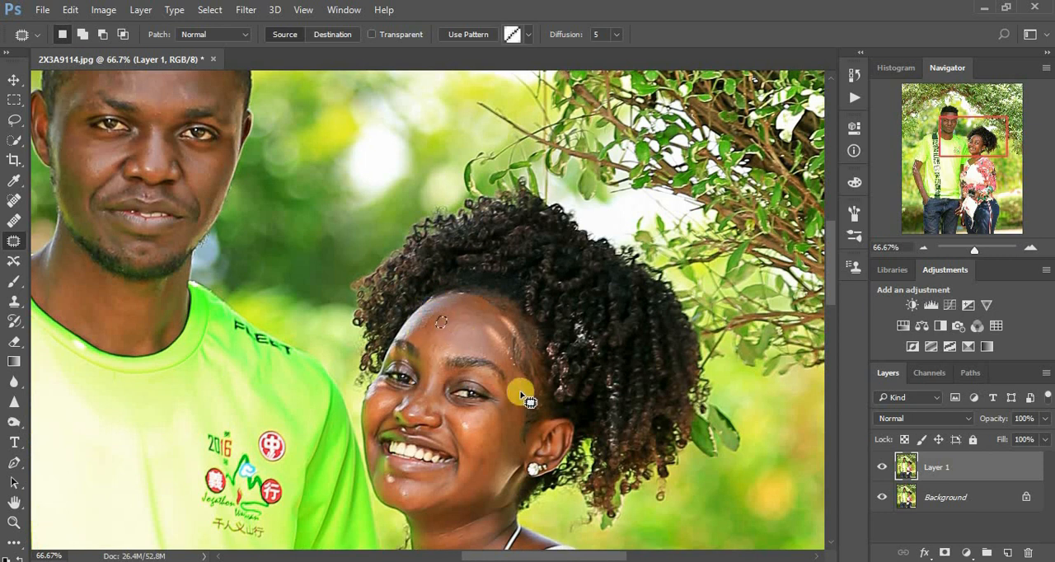
pyautogui.click(486, 330)
pyautogui.click(510, 324)
pyautogui.moveTo(502, 317)
pyautogui.mouseDown()
pyautogui.moveTo(502, 328)
pyautogui.moveTo(521, 333)
pyautogui.moveTo(500, 315)
pyautogui.moveTo(522, 331)
pyautogui.mouseUp()
pyautogui.click(535, 386)
pyautogui.moveTo(451, 474)
pyautogui.mouseDown()
pyautogui.moveTo(380, 482)
pyautogui.moveTo(433, 483)
pyautogui.moveTo(421, 499)
pyautogui.moveTo(393, 480)
pyautogui.moveTo(404, 483)
pyautogui.moveTo(401, 476)
pyautogui.moveTo(383, 479)
pyautogui.moveTo(445, 481)
pyautogui.mouseUp()
pyautogui.click(432, 485)
pyautogui.click(431, 495)
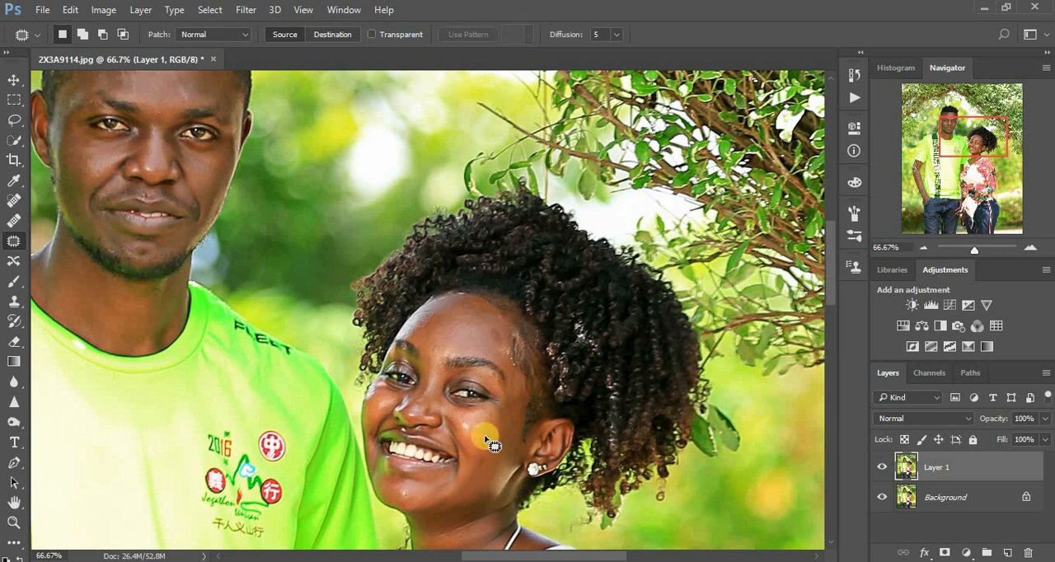
# Patch the shiny area on the woman's cheek near her ear with clean skin
pyautogui.scroll(-4, 487, 443)
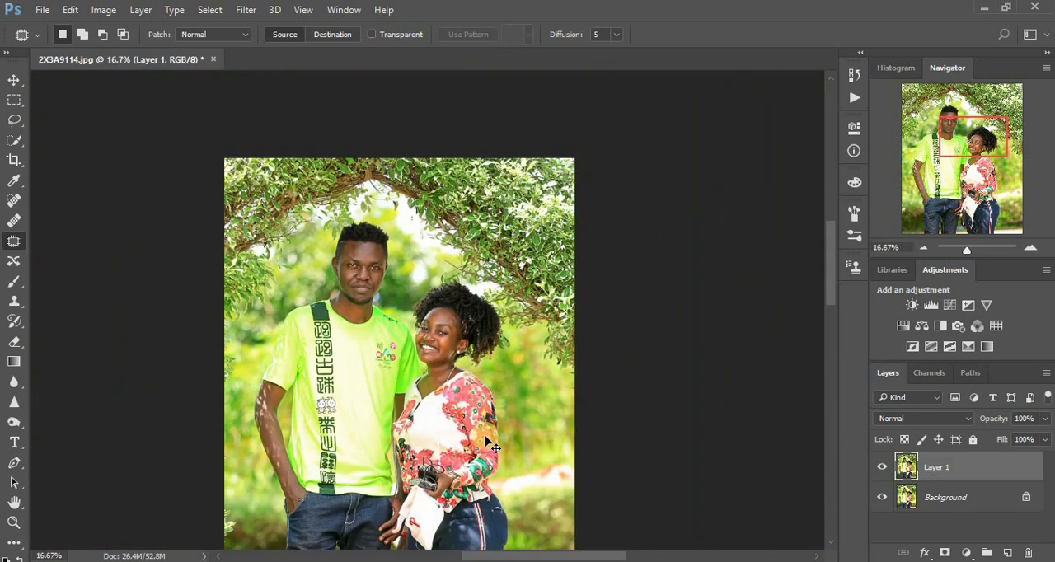
pyautogui.hotkey('ctrl', '+')
pyautogui.hotkey('ctrl', '+')
pyautogui.hotkey('ctrl', '+')
pyautogui.hotkey('ctrl', '+')
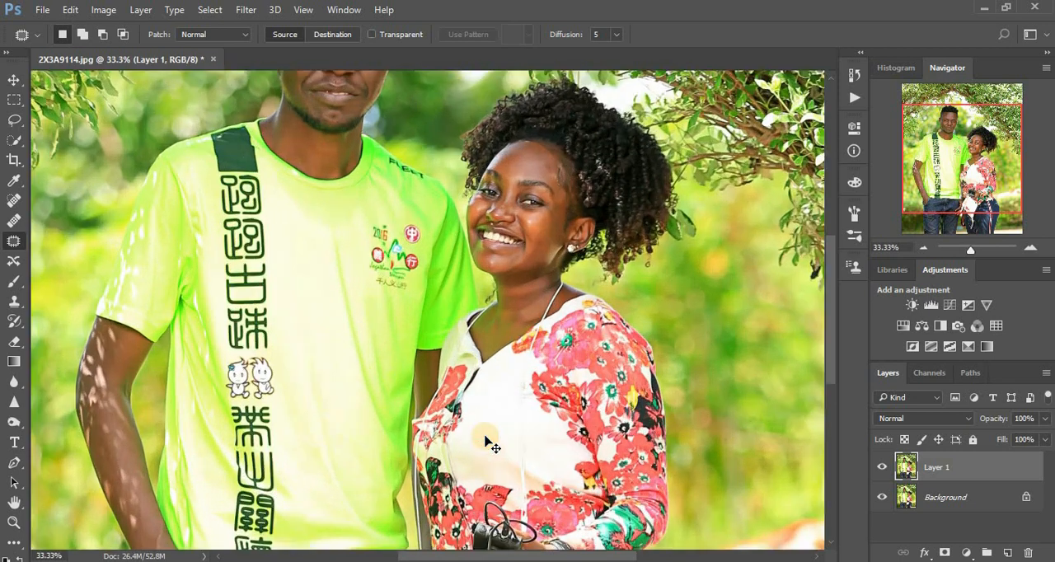
pyautogui.hscroll(3, 690, 295)
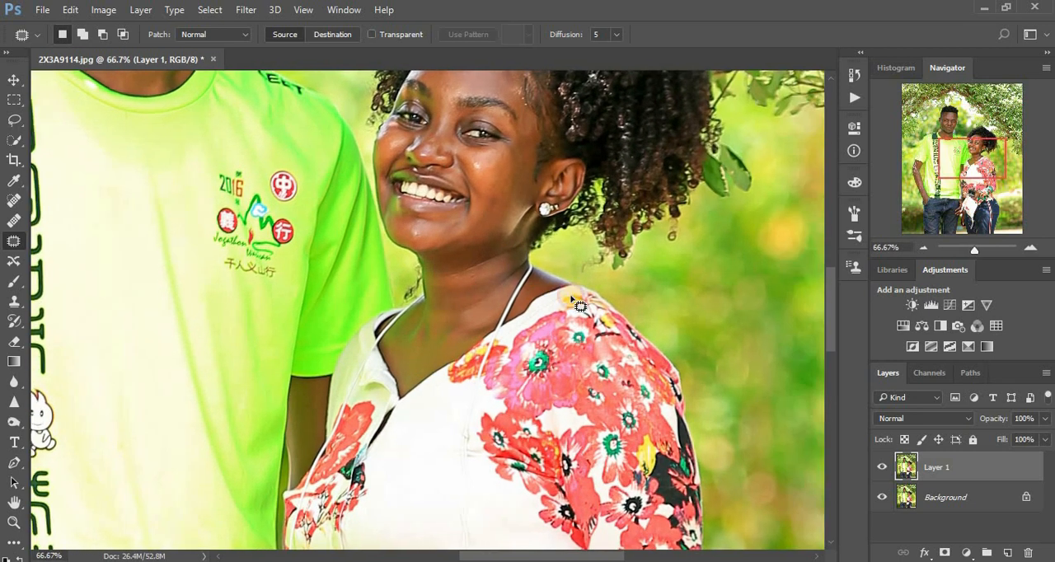
pyautogui.moveTo(524, 150)
pyautogui.mouseDown()
pyautogui.moveTo(490, 194)
pyautogui.moveTo(494, 206)
pyautogui.moveTo(485, 170)
pyautogui.mouseUp()
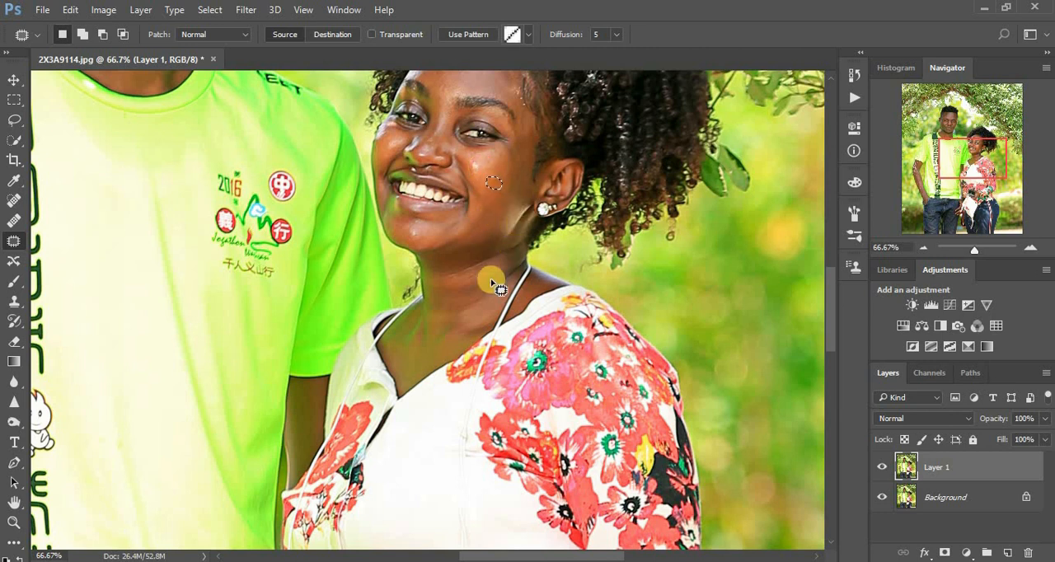
# Compare the retouched photo with the original by hiding and showing Layer 1 with the whole image in view
pyautogui.scroll(-5, 511, 326)
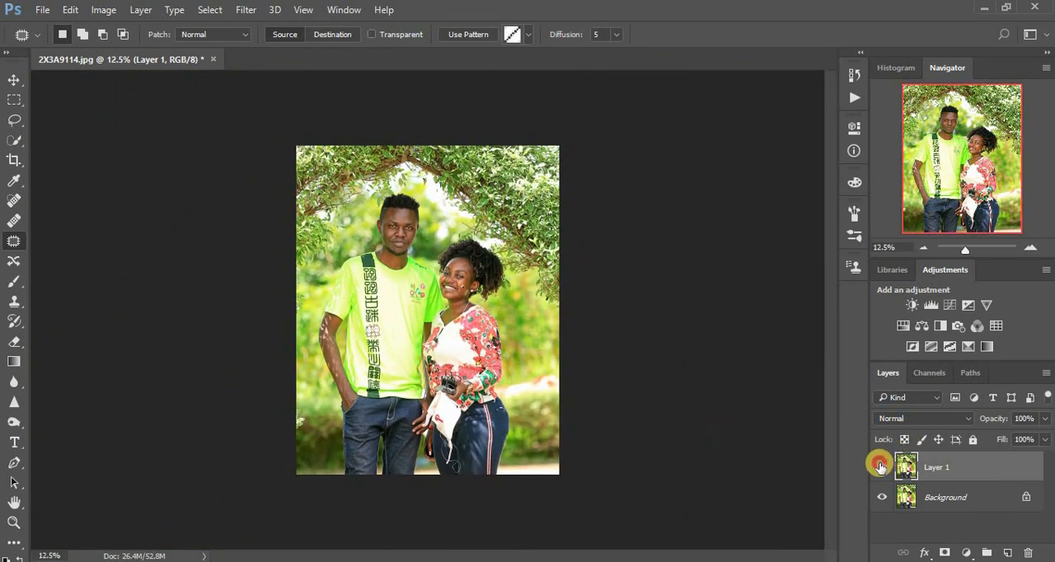
pyautogui.click(882, 467)
pyautogui.click(882, 468)
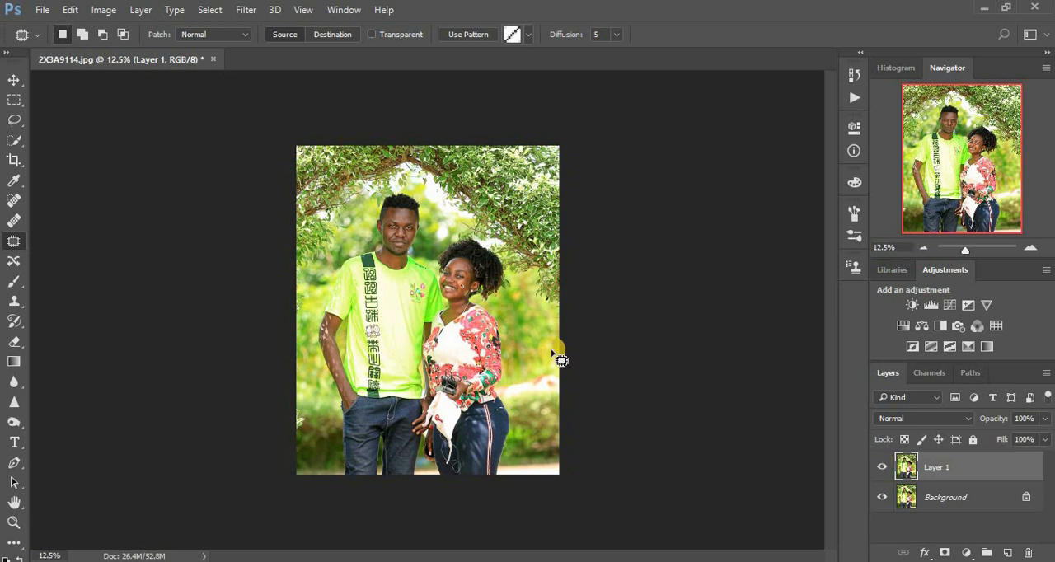
pyautogui.click(882, 467)
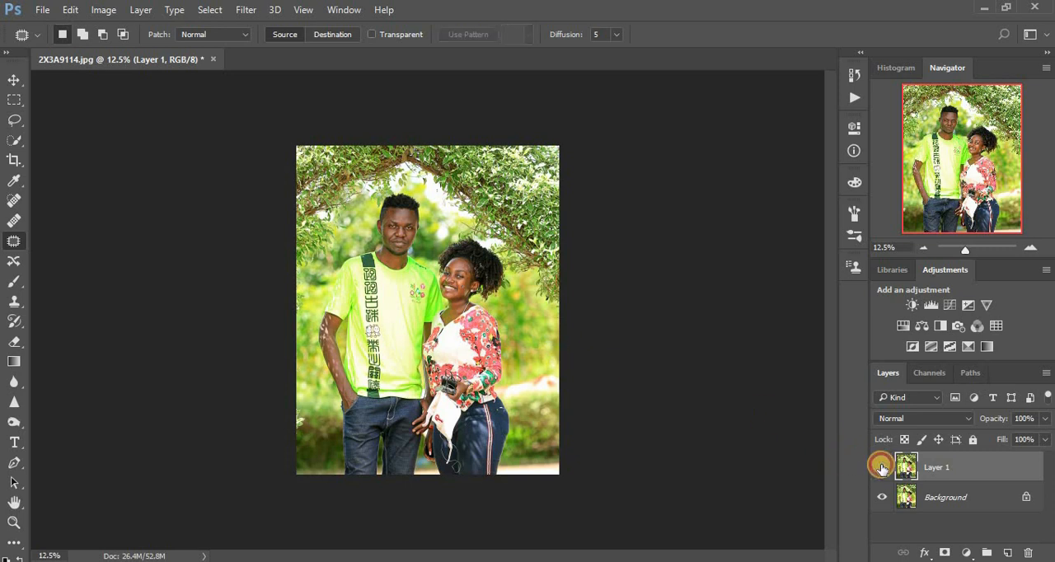
pyautogui.click(882, 468)
pyautogui.click(882, 469)
pyautogui.click(883, 468)
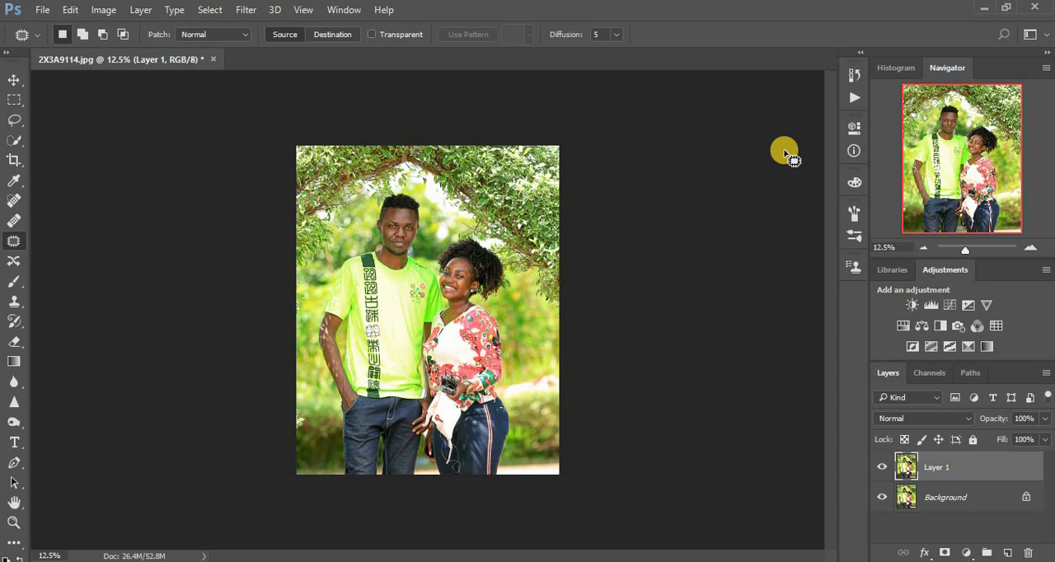
# Run the Frequency Separation action from the Frequency Separation set on Layer 1
pyautogui.click(853, 77)
pyautogui.click(737, 70)
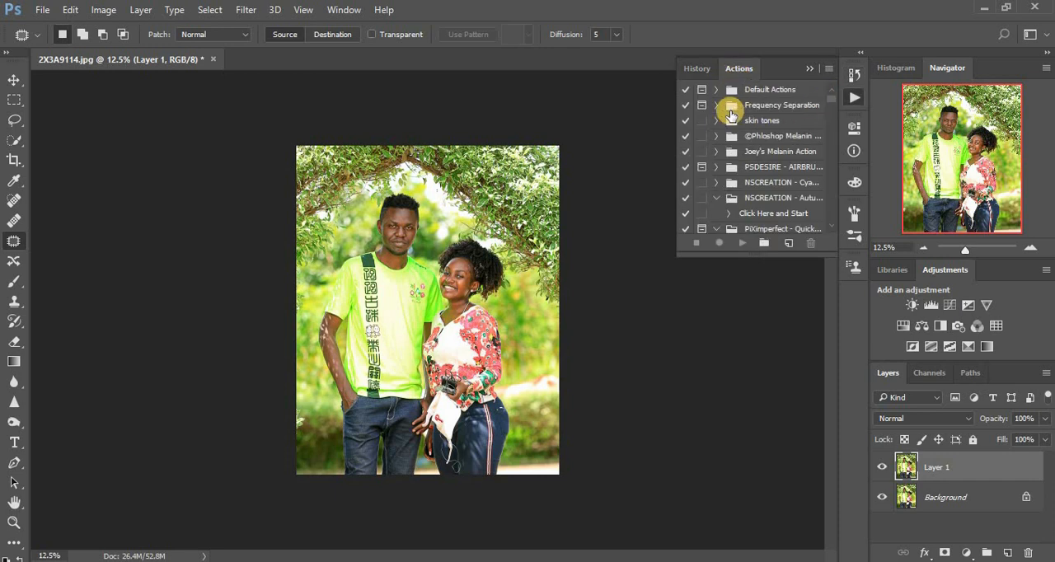
pyautogui.click(716, 106)
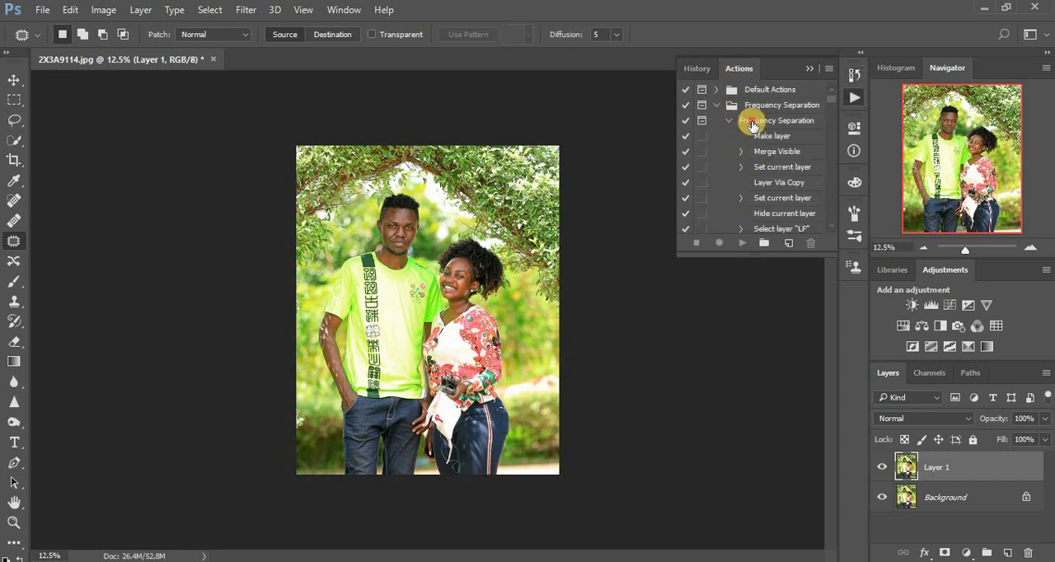
pyautogui.click(750, 122)
pyautogui.click(738, 243)
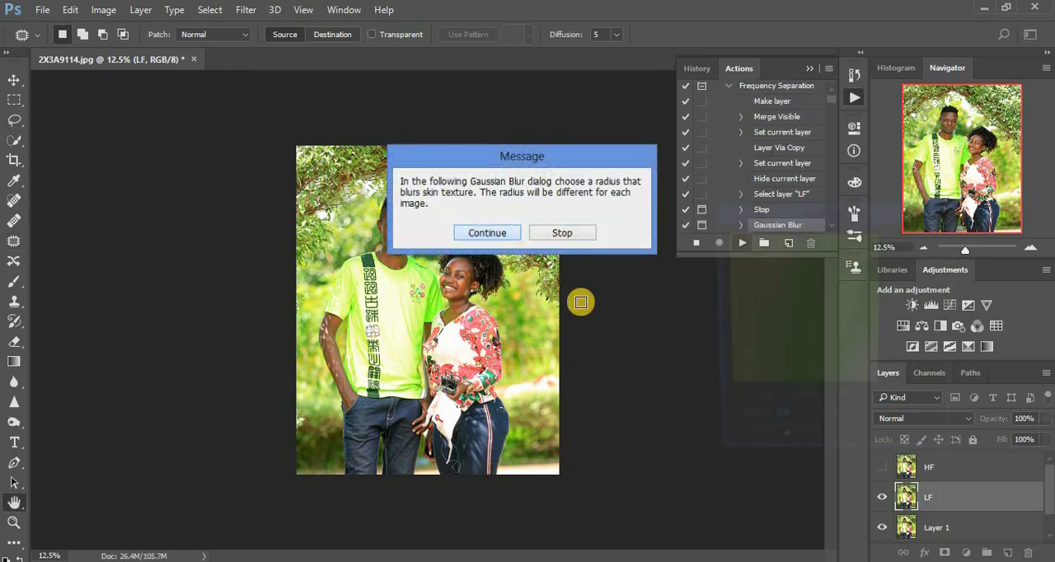
# Set the action's Gaussian Blur radius to 6 pixels and let the frequency separation run to completion
pyautogui.click(486, 234)
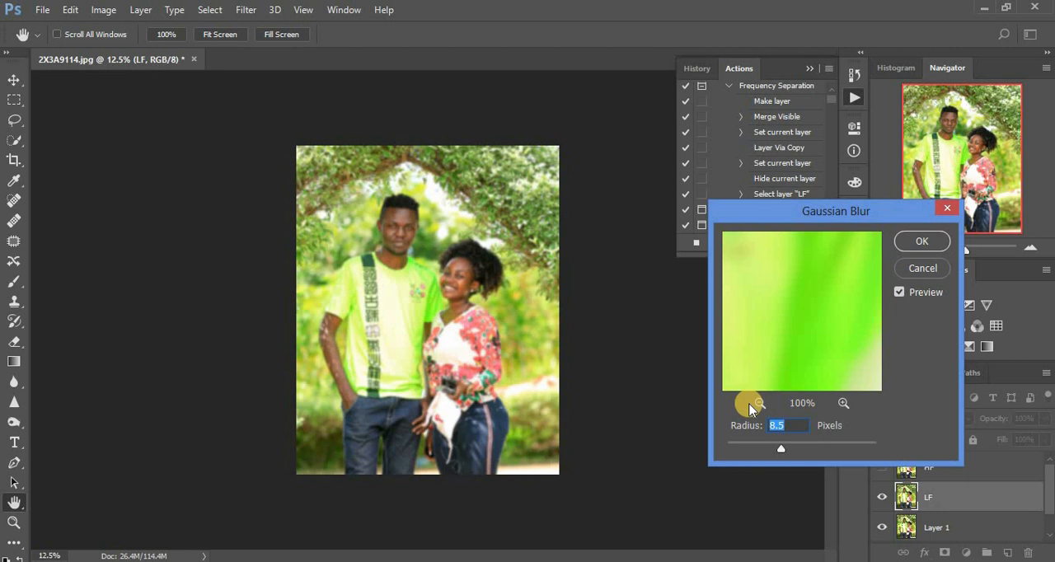
pyautogui.write('6')
pyautogui.press('Tab')
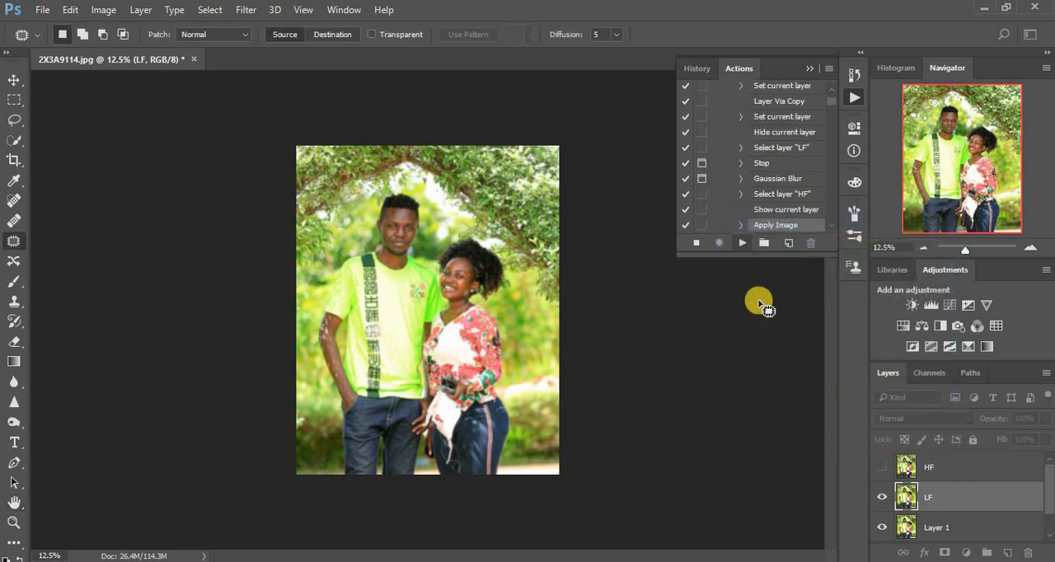
pyautogui.click(521, 249)
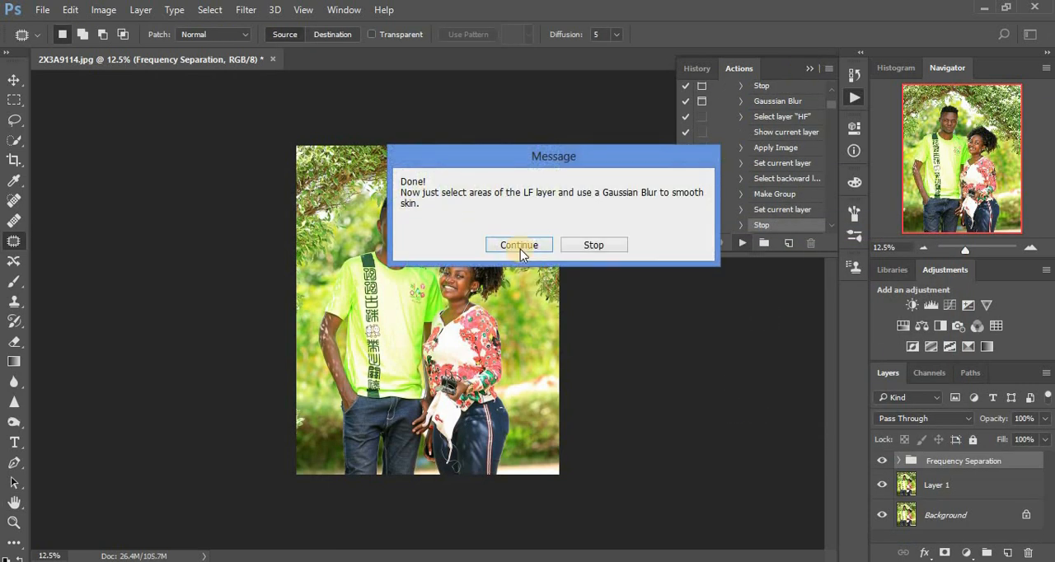
pyautogui.click(809, 66)
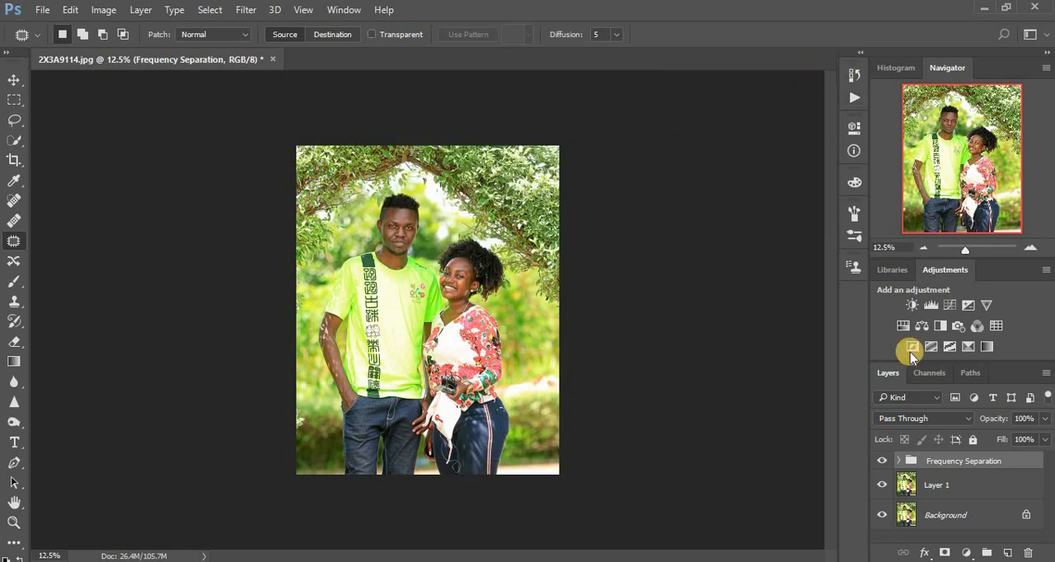
# Smooth the man's facial skin on the Frequency Separation group's LF layer with a size 90 Mixer Brush, and compare with the group hidden
pyautogui.click(899, 461)
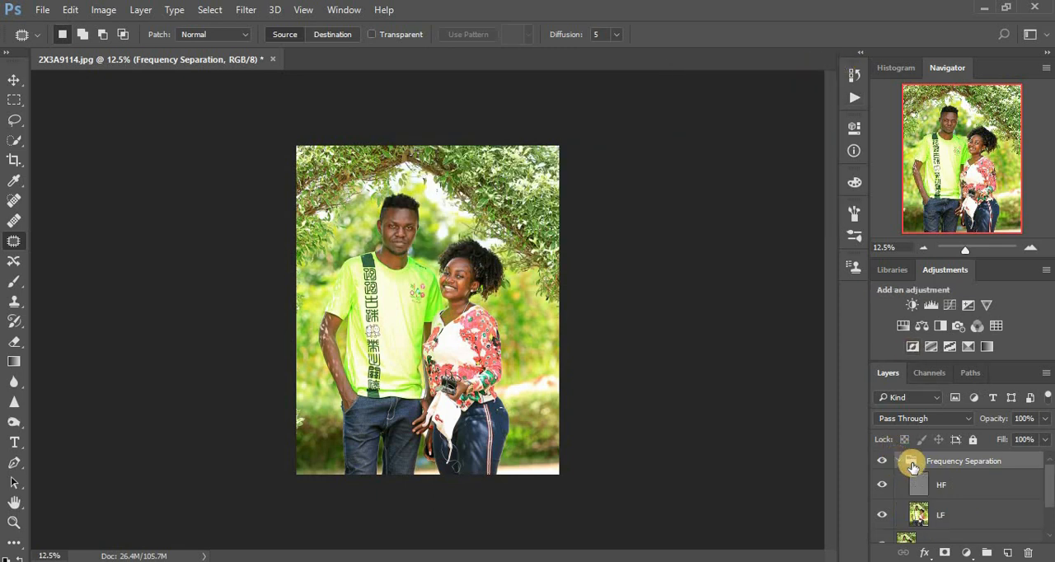
pyautogui.click(920, 515)
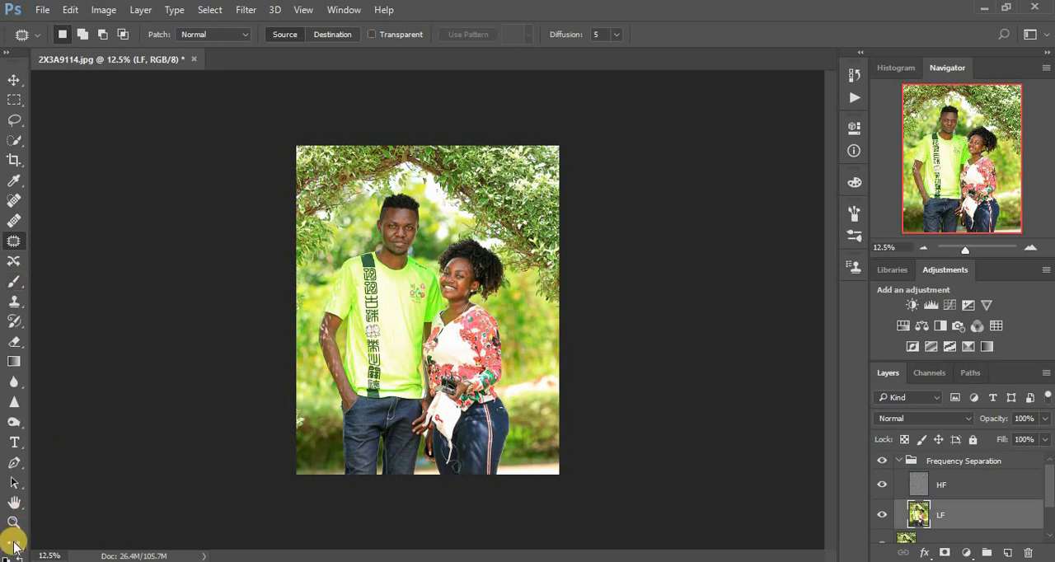
pyautogui.press('b')
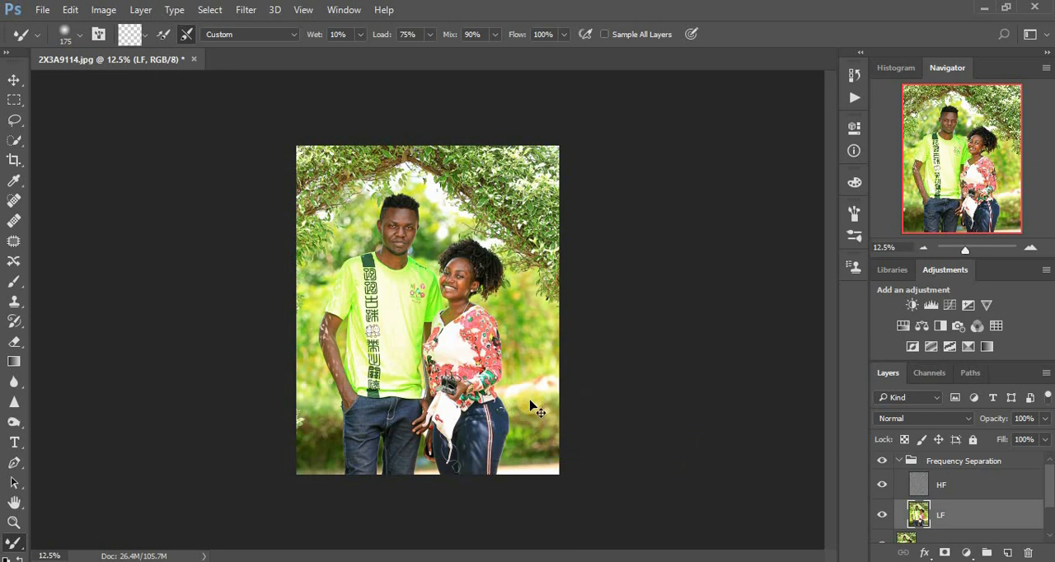
pyautogui.hotkey('ctrl', '+')
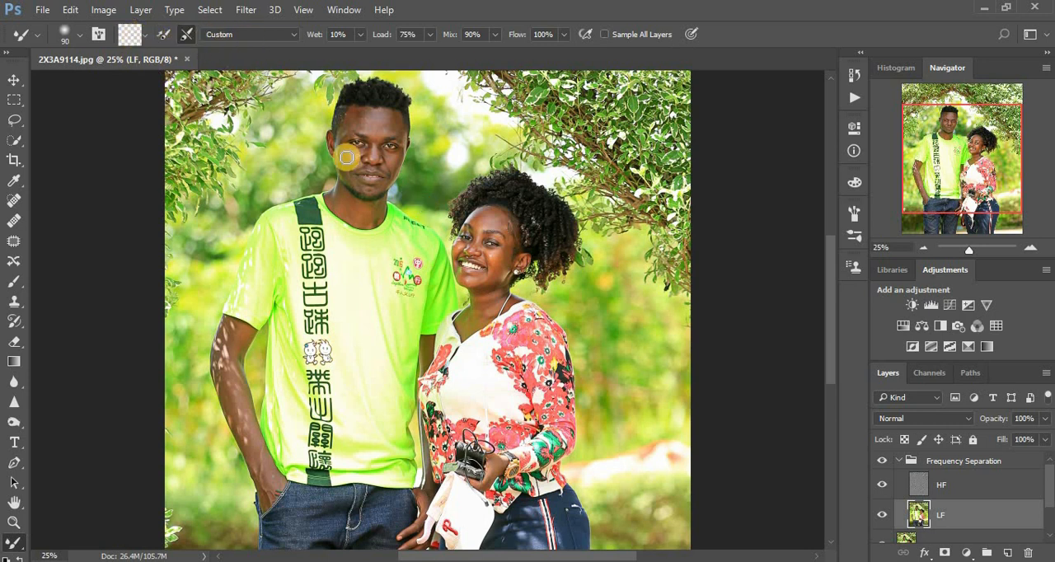
pyautogui.moveTo(376, 126)
pyautogui.mouseDown()
pyautogui.moveTo(359, 115)
pyautogui.moveTo(395, 124)
pyautogui.moveTo(370, 119)
pyautogui.moveTo(382, 110)
pyautogui.moveTo(396, 125)
pyautogui.moveTo(354, 111)
pyautogui.moveTo(372, 123)
pyautogui.moveTo(347, 152)
pyautogui.moveTo(391, 159)
pyautogui.moveTo(366, 141)
pyautogui.moveTo(374, 110)
pyautogui.moveTo(389, 118)
pyautogui.moveTo(366, 116)
pyautogui.moveTo(369, 142)
pyautogui.moveTo(347, 155)
pyautogui.moveTo(355, 203)
pyautogui.moveTo(344, 200)
pyautogui.moveTo(370, 207)
pyautogui.moveTo(353, 205)
pyautogui.mouseUp()
pyautogui.moveTo(382, 138)
pyautogui.mouseDown()
pyautogui.moveTo(384, 106)
pyautogui.moveTo(371, 115)
pyautogui.mouseUp()
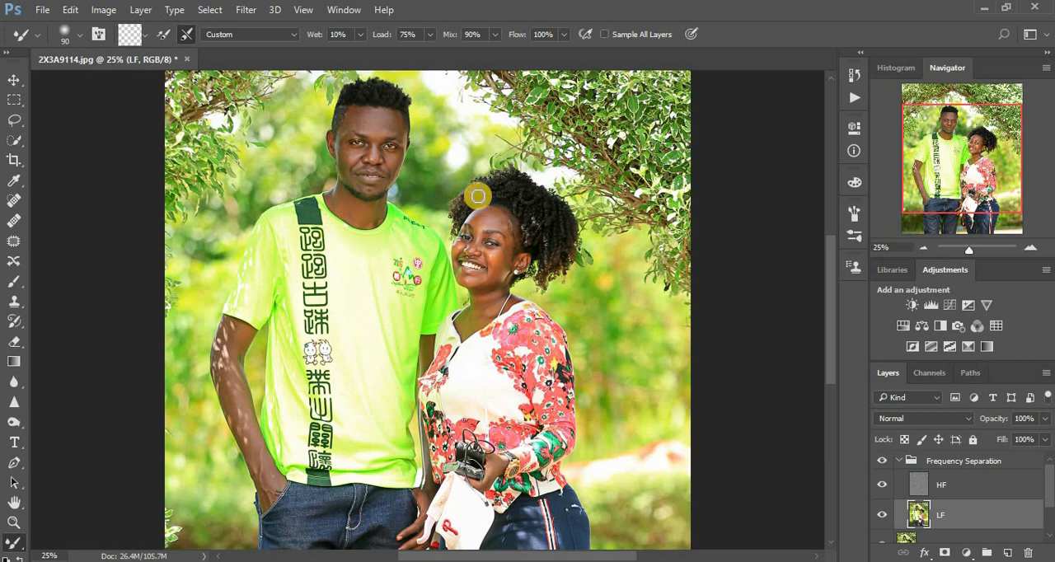
pyautogui.click(883, 460)
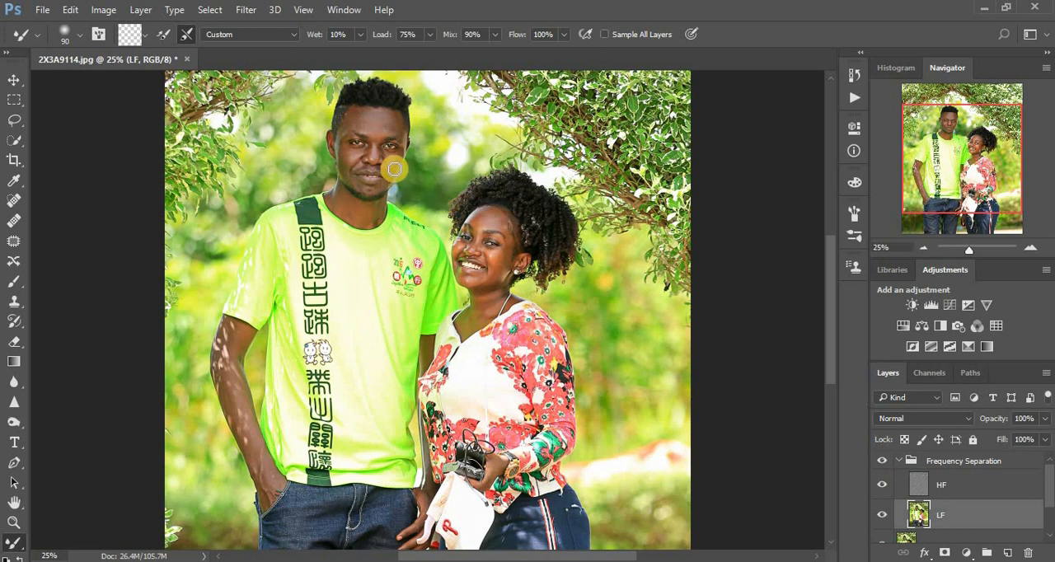
# Smooth the woman's facial skin on the LF layer with a size 90 Mixer Brush, covering her forehead, cheeks and chin
pyautogui.click(480, 219)
pyautogui.click(493, 219)
pyautogui.click(502, 221)
pyautogui.click(501, 218)
pyautogui.click(493, 219)
pyautogui.click(511, 235)
pyautogui.click(497, 268)
pyautogui.click(499, 261)
pyautogui.click(501, 254)
pyautogui.click(502, 255)
pyautogui.click(493, 256)
pyautogui.click(503, 259)
pyautogui.click(486, 278)
pyautogui.click(472, 281)
pyautogui.click(494, 256)
pyautogui.click(494, 256)
pyautogui.click(459, 248)
pyautogui.click(497, 217)
pyautogui.click(498, 217)
pyautogui.click(498, 218)
pyautogui.click(498, 217)
pyautogui.click(487, 224)
pyautogui.click(482, 230)
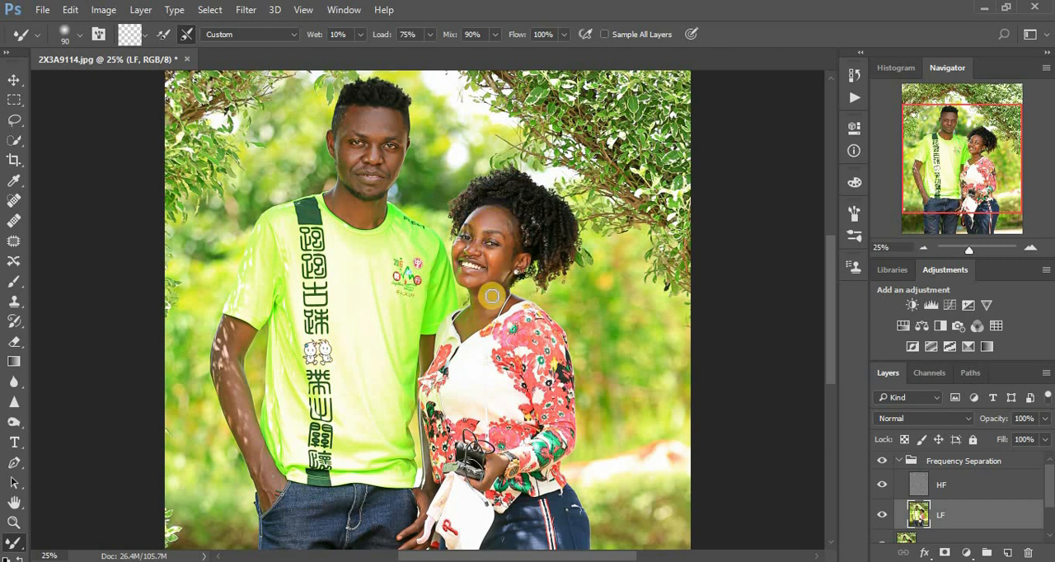
# Smooth the woman's neck on the LF layer with the Mixer Brush, and touch up her cheek and forehead
pyautogui.click(476, 321)
pyautogui.click(486, 299)
pyautogui.click(498, 293)
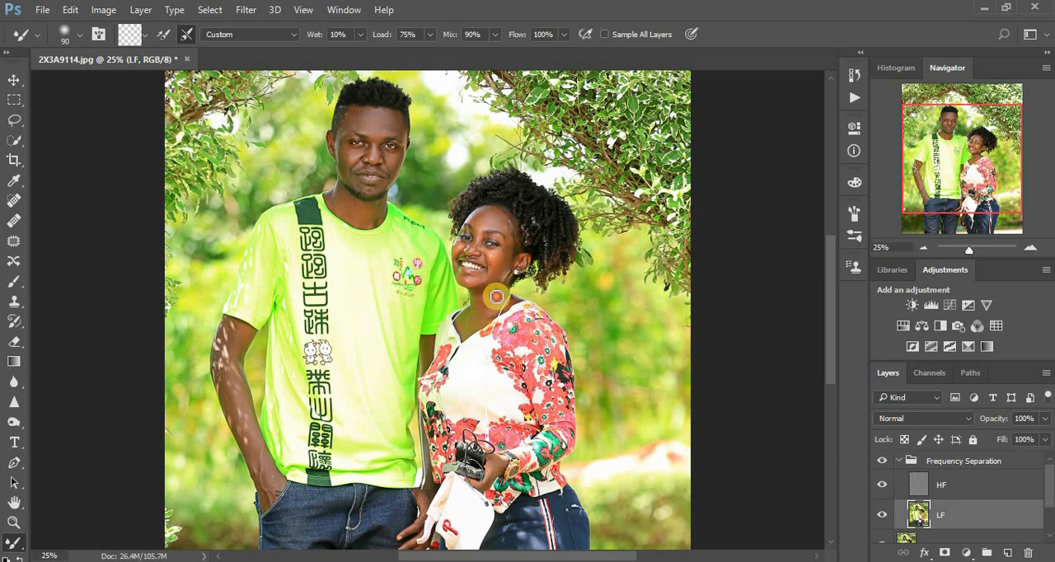
pyautogui.click(493, 291)
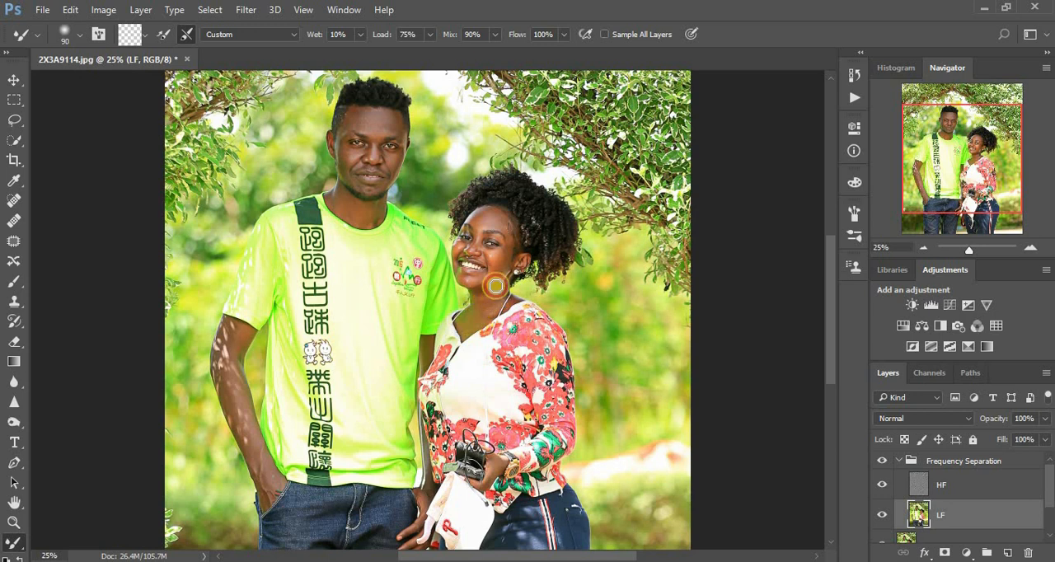
pyautogui.click(507, 255)
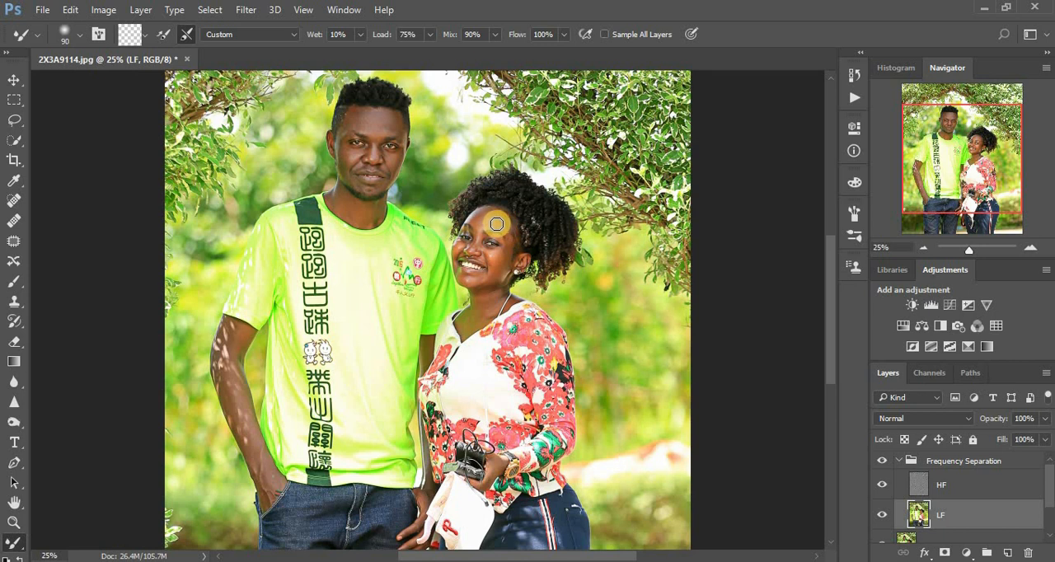
pyautogui.click(492, 217)
pyautogui.click(498, 219)
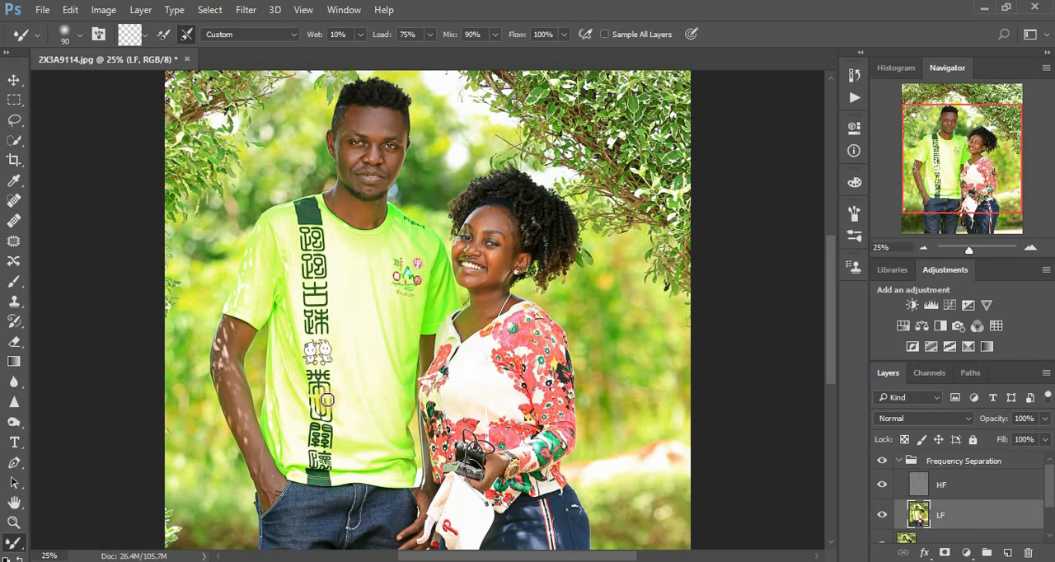
# Enlarge the Mixer Brush to size 200 and smooth the skin of the man's arm on the photo's left side
pyautogui.press(']')
pyautogui.press(']')
pyautogui.click(232, 353)
pyautogui.click(234, 356)
pyautogui.click(240, 395)
pyautogui.click(239, 408)
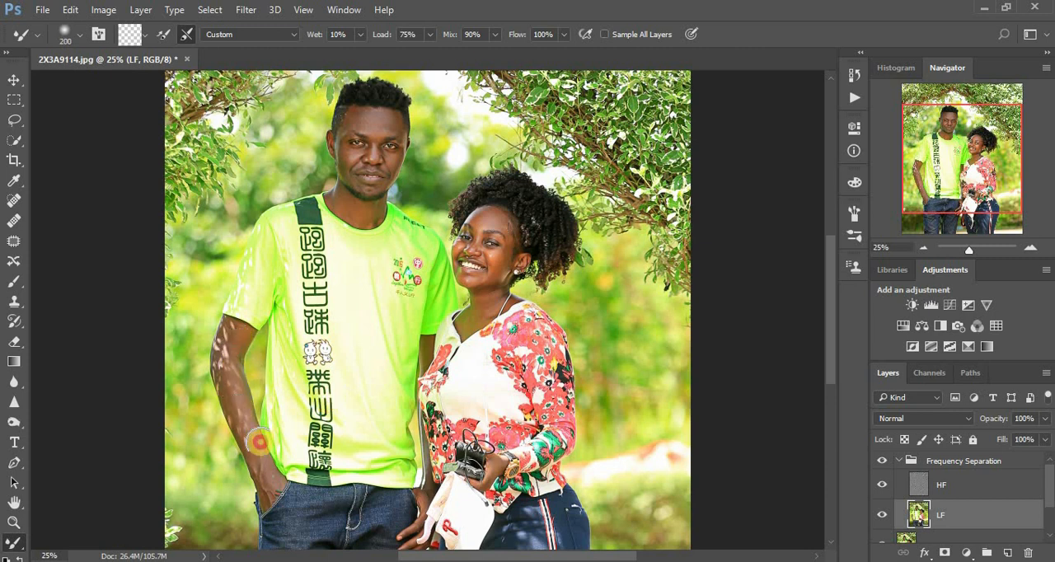
pyautogui.click(261, 470)
pyautogui.click(229, 392)
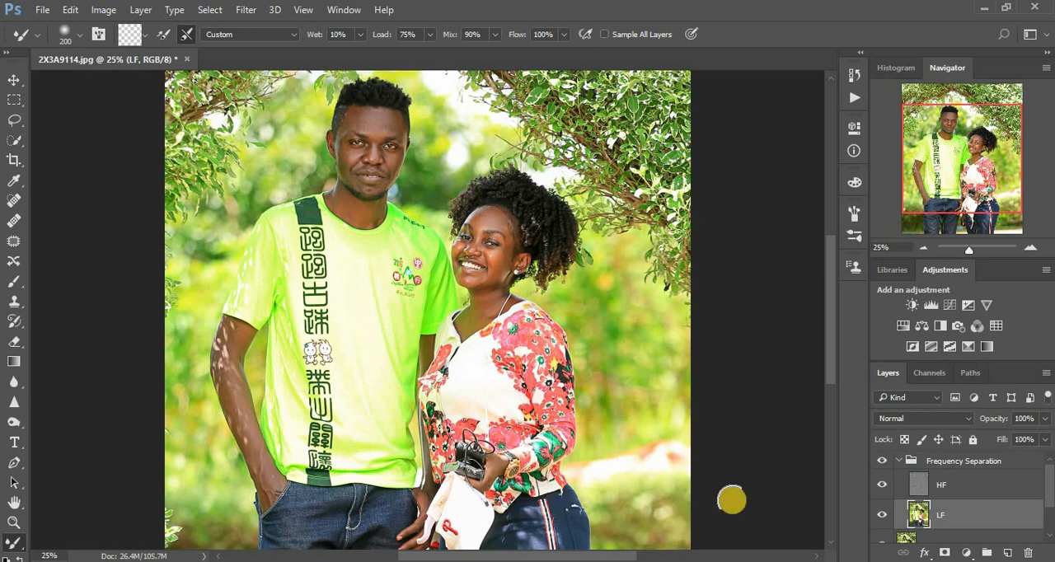
# Compare the smoothing by hiding and showing the Frequency Separation group, and brush over the woman's neck once more
pyautogui.click(883, 463)
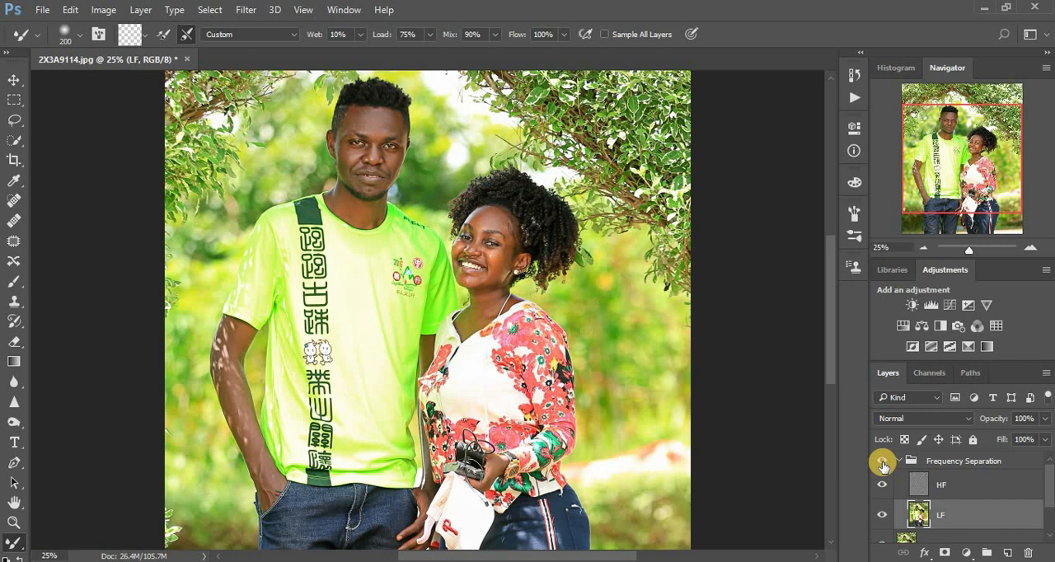
pyautogui.click(883, 462)
pyautogui.click(883, 462)
pyautogui.click(883, 464)
pyautogui.moveTo(496, 301)
pyautogui.mouseDown()
pyautogui.moveTo(482, 313)
pyautogui.moveTo(493, 315)
pyautogui.mouseUp()
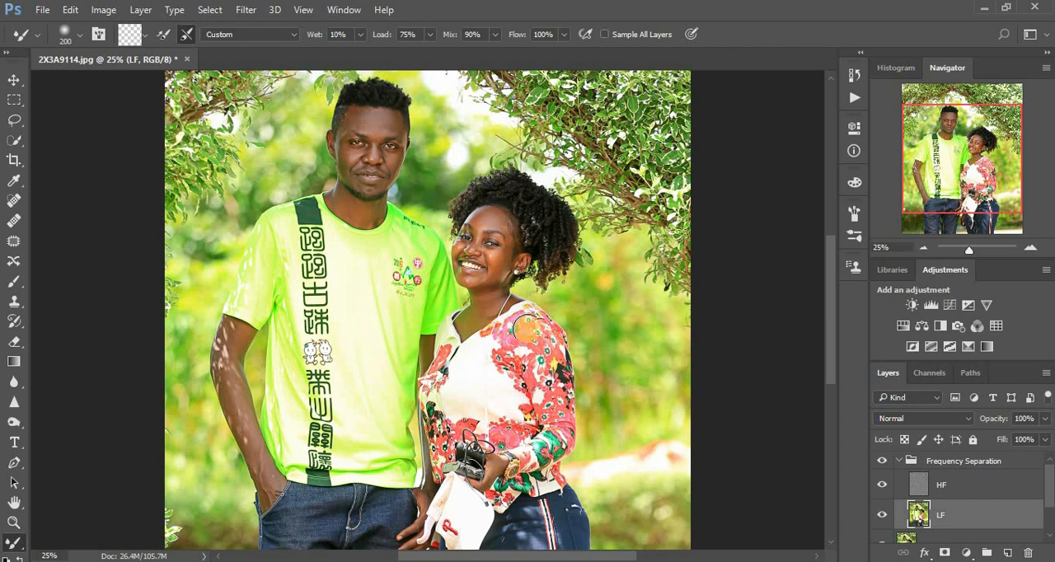
# Collapse the Frequency Separation group, stamp all visible layers into a new layer above it, and duplicate that stamped layer
pyautogui.hotkey('ctrl', '-')
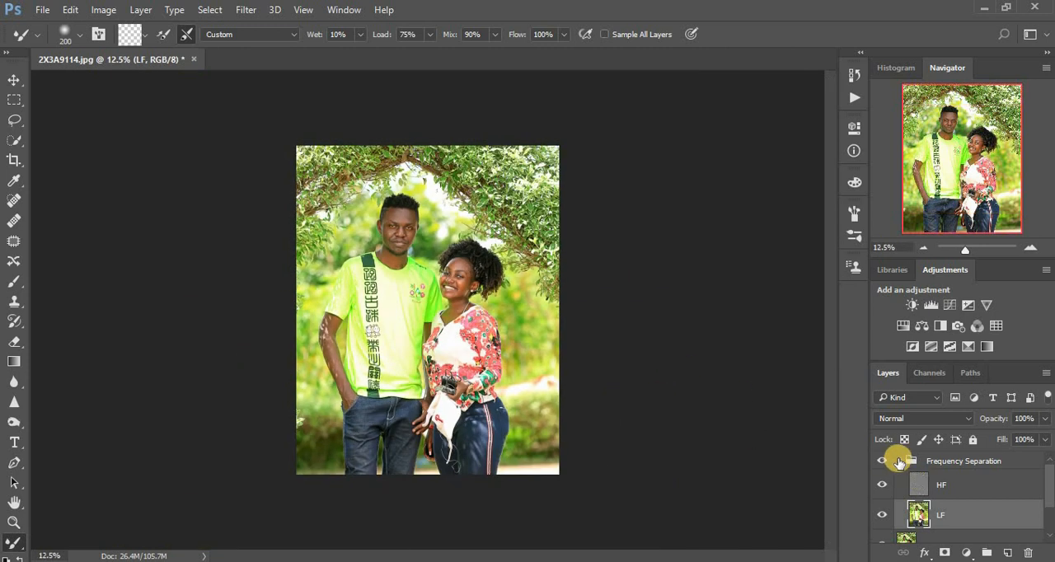
pyautogui.click(898, 463)
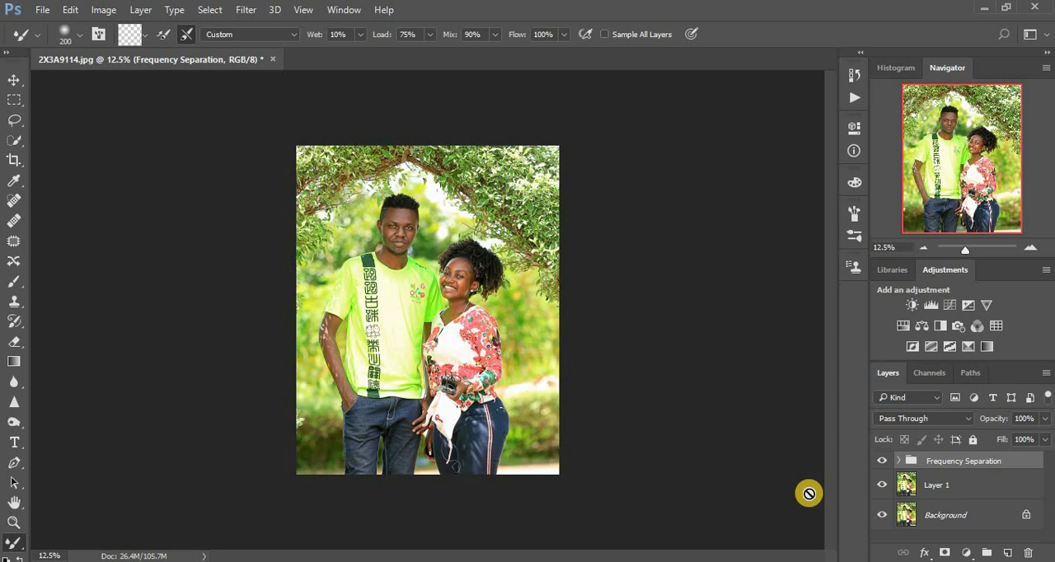
pyautogui.hotkey('ctrl', 'shift', 'alt', 'e')
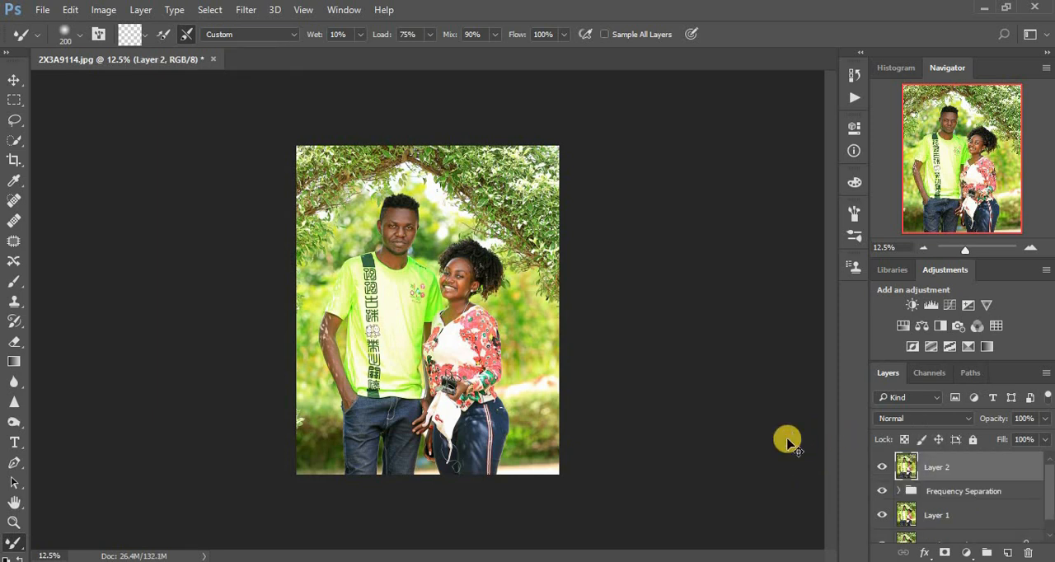
pyautogui.hotkey('ctrl', 'j')
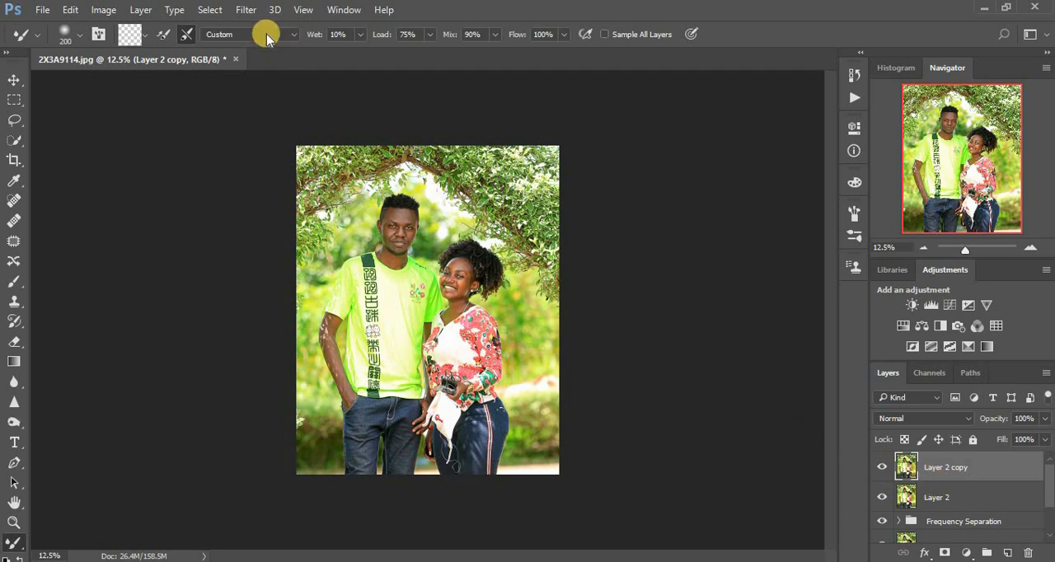
# Start the Camera Raw Filter on Layer 2 copy and set Highlights to -26 and Shadows to +16
pyautogui.click(244, 12)
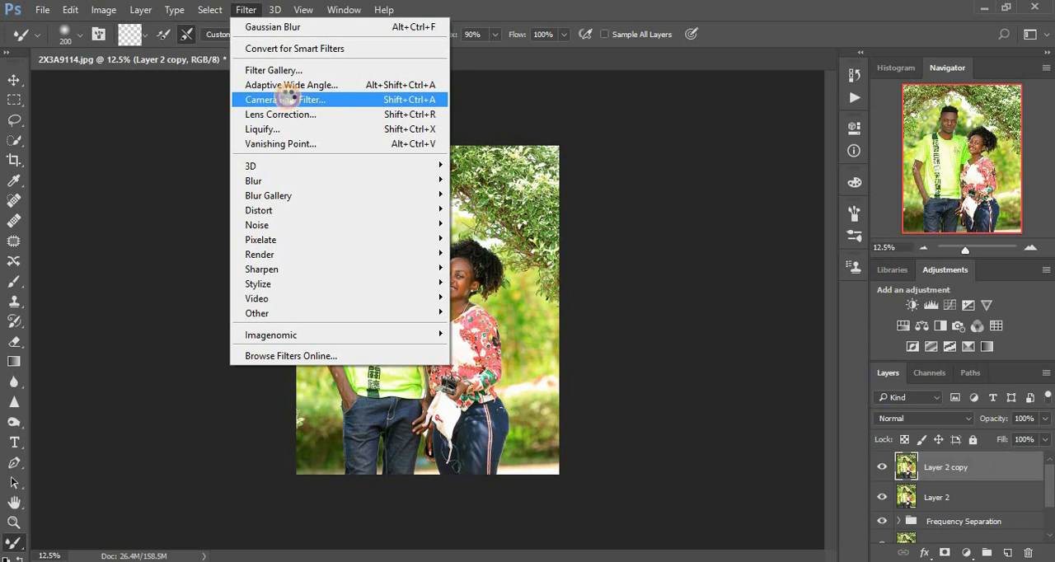
pyautogui.click(289, 100)
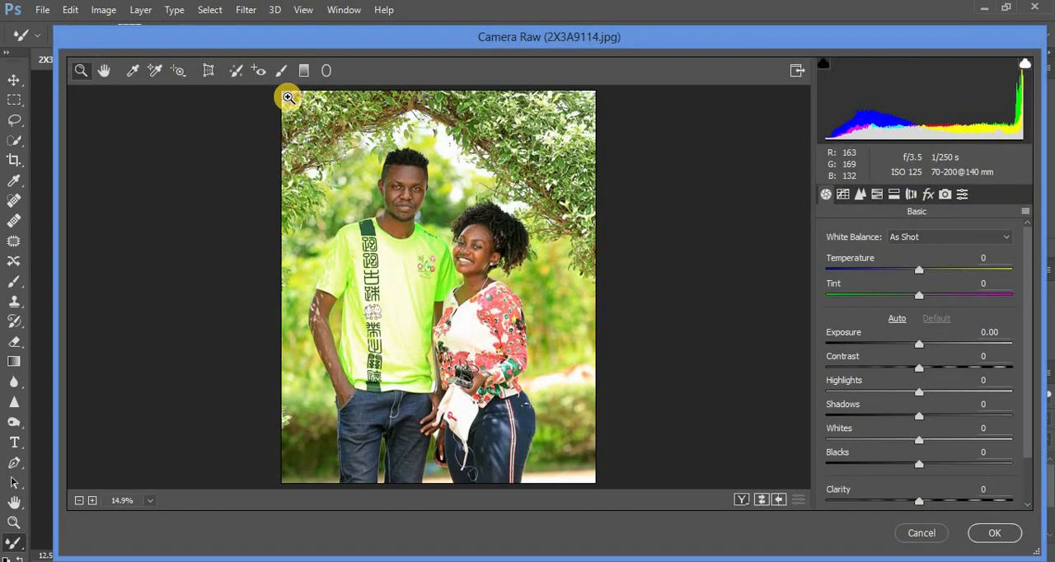
pyautogui.click(892, 394)
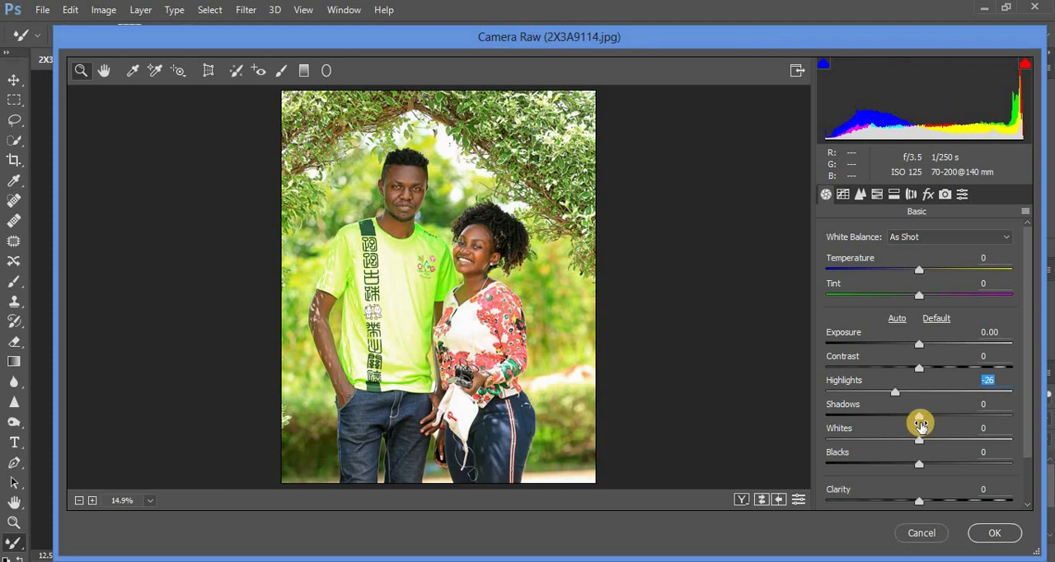
pyautogui.moveTo(927, 419); pyautogui.dragTo(932, 417)
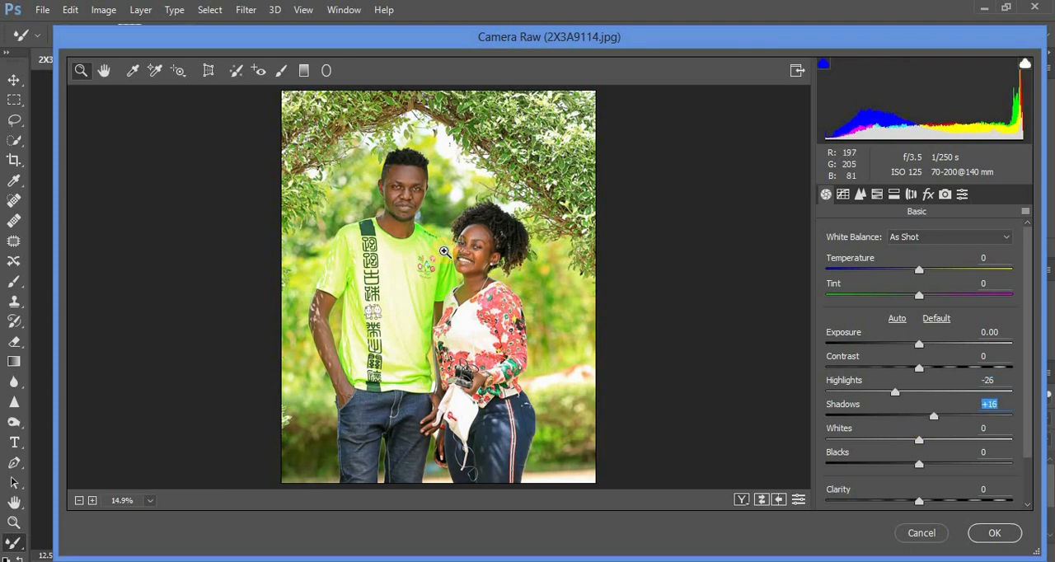
# Whiten the man's eye on the photo's left side with the Camera Raw Adjustment Brush, painting both parts of the eye white
pyautogui.click(397, 188)
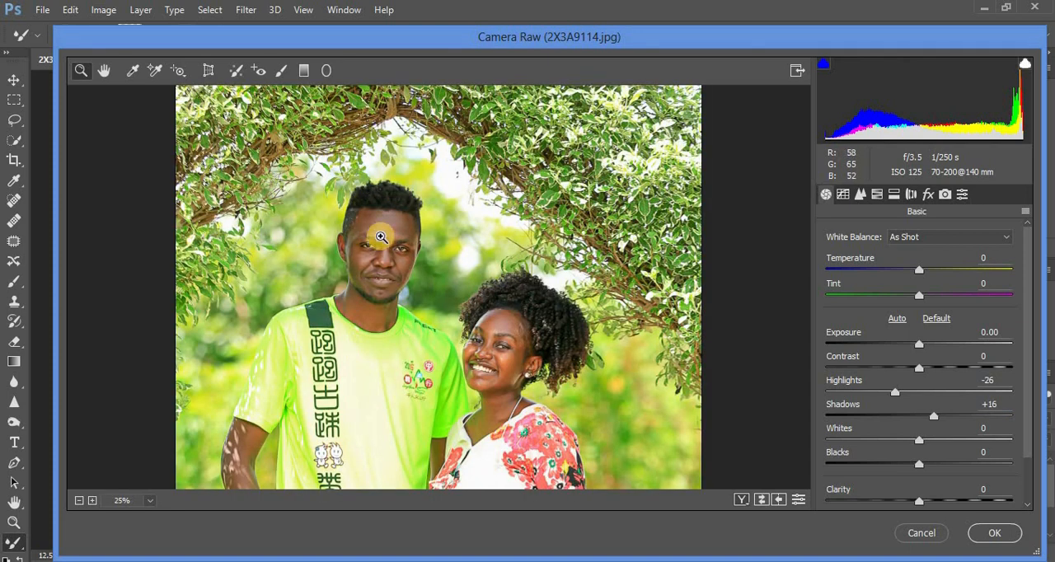
pyautogui.click(373, 249)
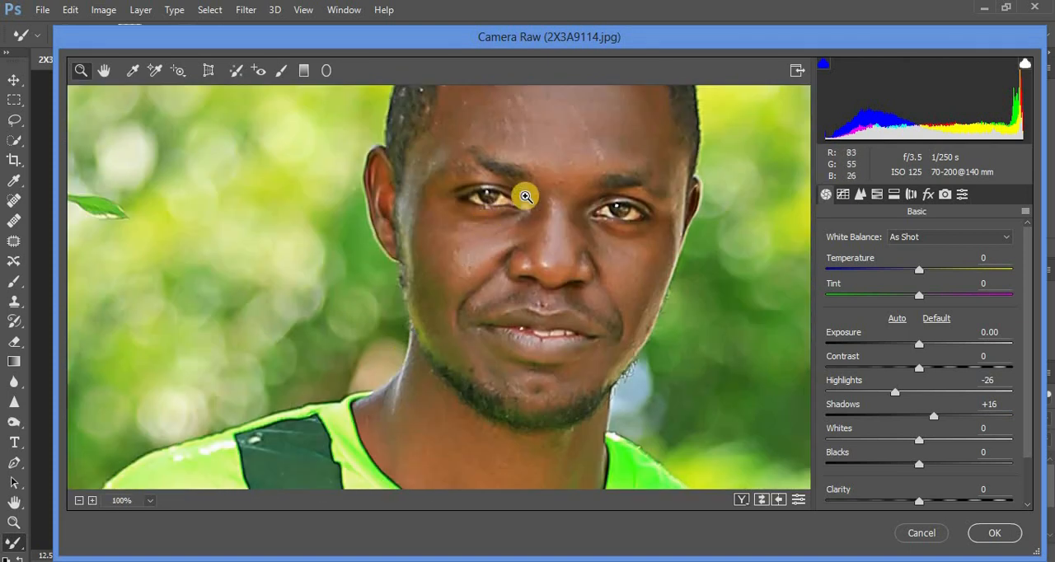
pyautogui.click(281, 70)
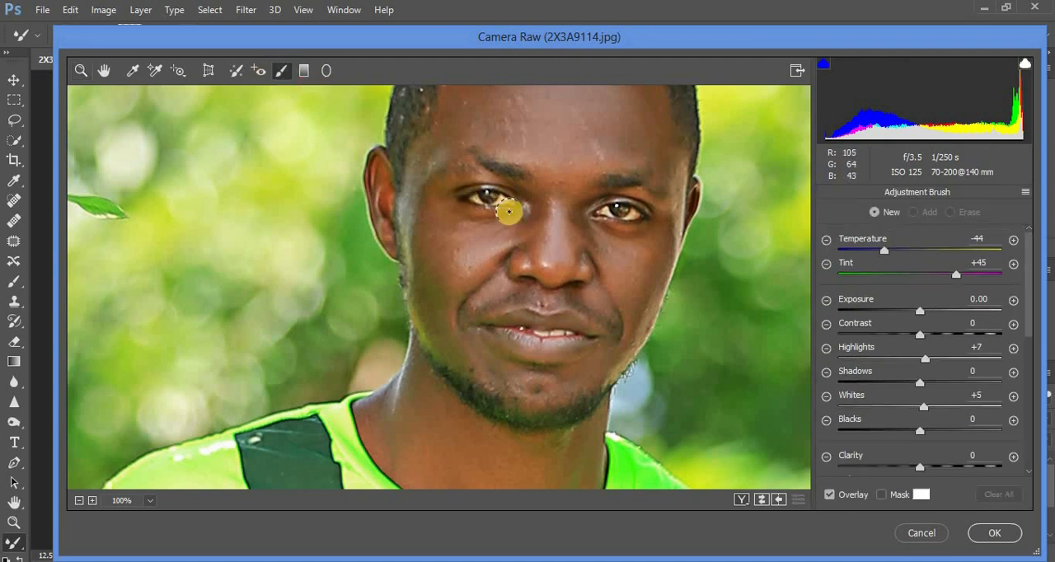
pyautogui.hotkey('ctrl', '+')
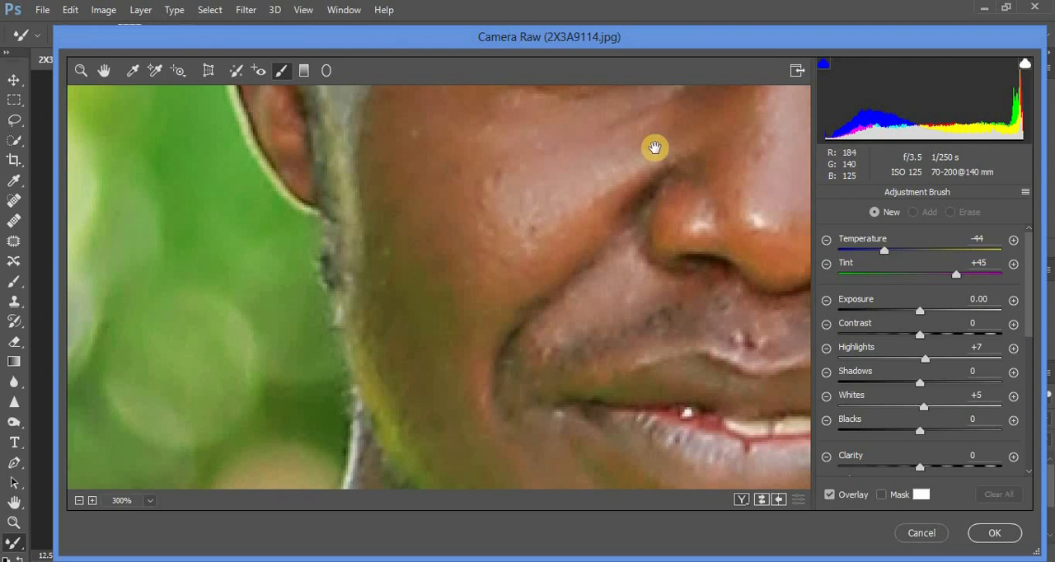
pyautogui.moveTo(654, 148)
pyautogui.mouseDown()
pyautogui.moveTo(591, 297)
pyautogui.moveTo(558, 324)
pyautogui.mouseUp()
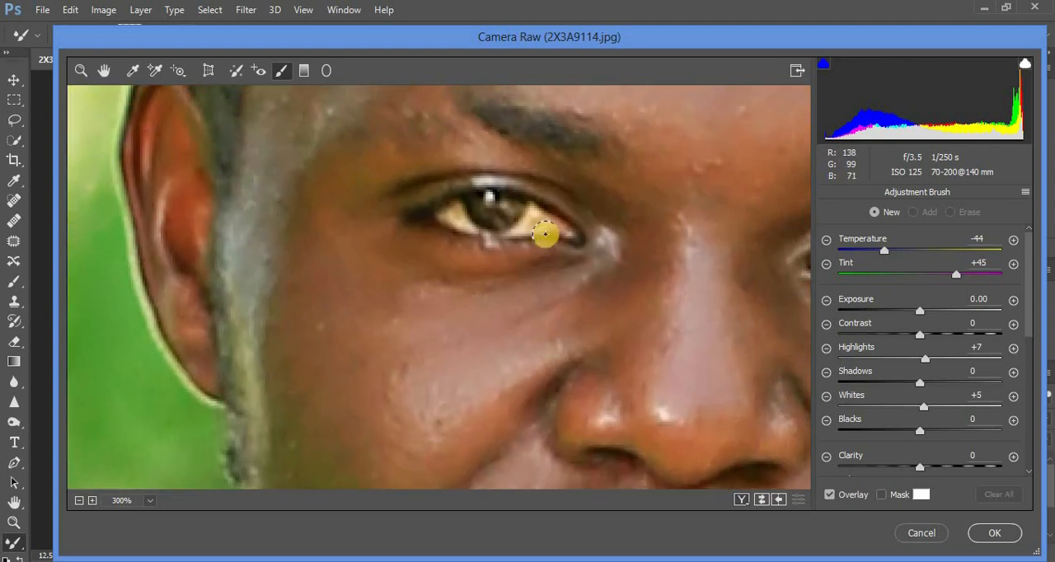
pyautogui.moveTo(550, 211); pyautogui.dragTo(514, 223)
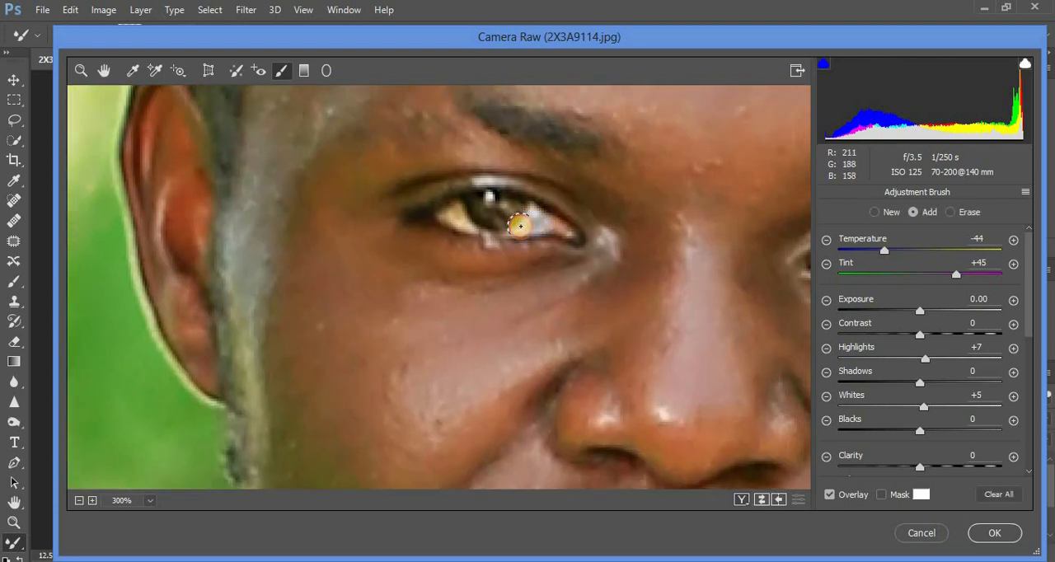
pyautogui.moveTo(451, 210); pyautogui.dragTo(459, 218)
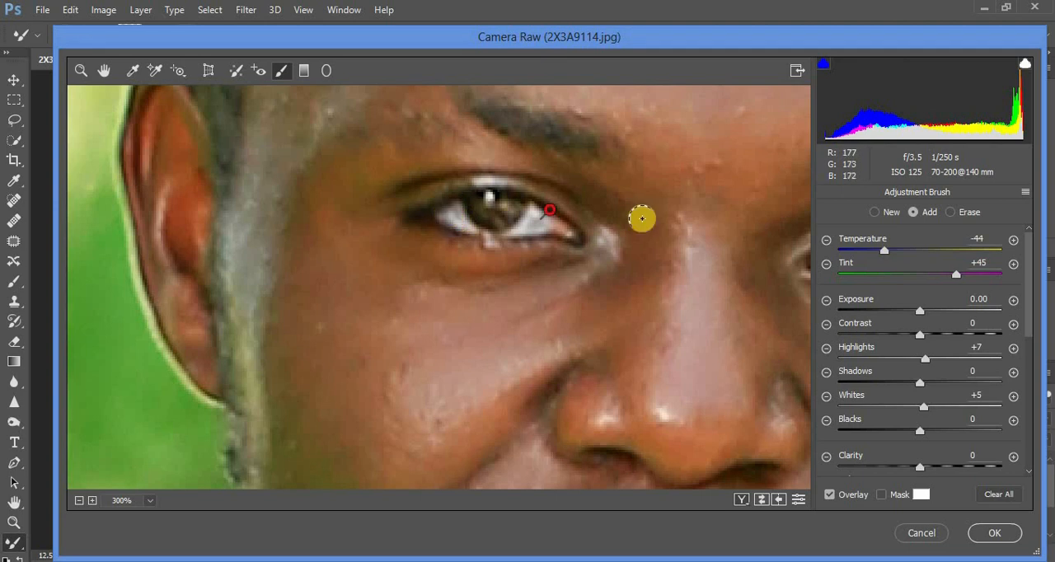
# Whiten the man's other eye with the same Adjustment Brush adjustment
pyautogui.moveTo(619, 193); pyautogui.dragTo(406, 225)
pyautogui.moveTo(729, 288)
pyautogui.mouseDown()
pyautogui.moveTo(711, 284)
pyautogui.moveTo(719, 279)
pyautogui.moveTo(706, 291)
pyautogui.moveTo(632, 277)
pyautogui.moveTo(728, 294)
pyautogui.moveTo(710, 294)
pyautogui.mouseUp()
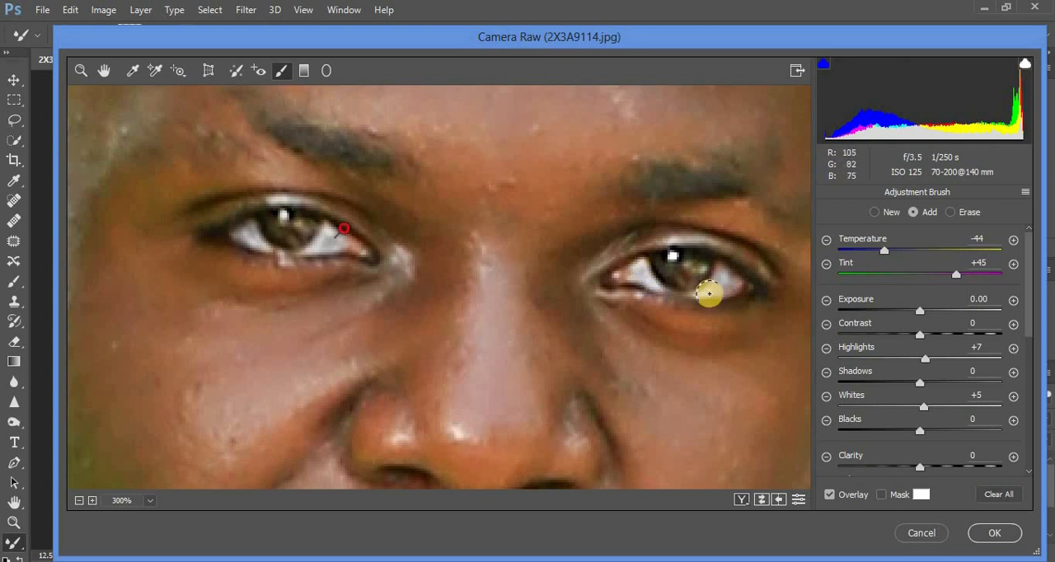
pyautogui.click(689, 270)
pyautogui.moveTo(717, 229); pyautogui.dragTo(516, 238)
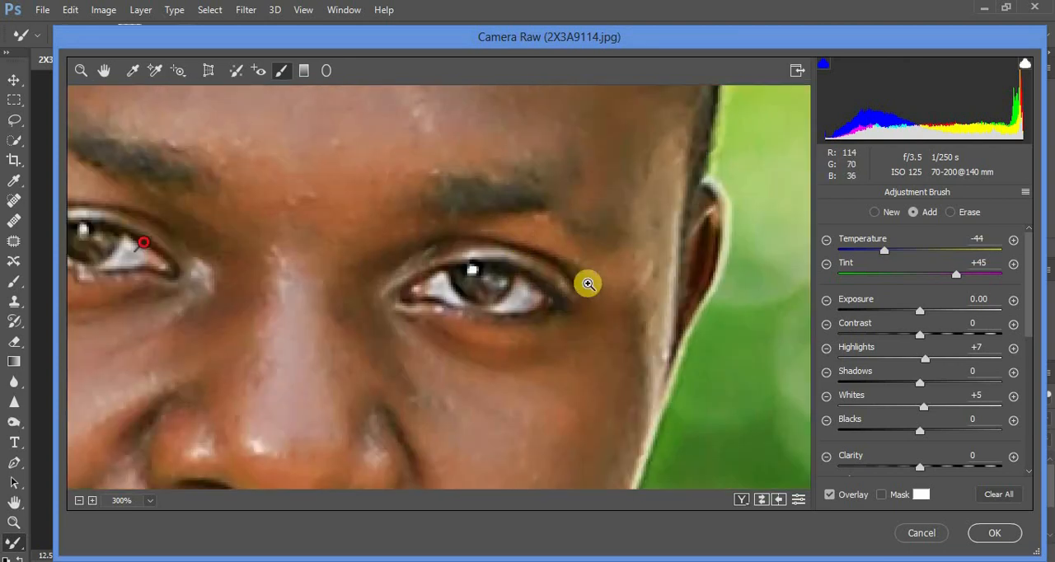
# Whiten the woman's eye on the photo's right side by painting its white area with the Adjustment Brush
pyautogui.hotkey('ctrl', '-')
pyautogui.hotkey('ctrl', '-')
pyautogui.hotkey('ctrl', '-')
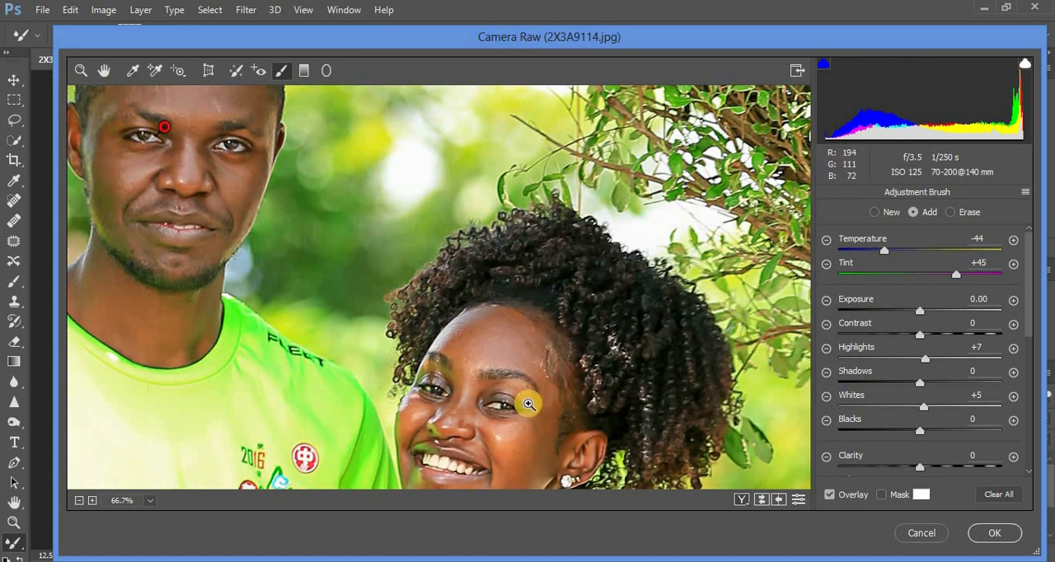
pyautogui.hotkey('ctrl', '+')
pyautogui.hotkey('ctrl', '+')
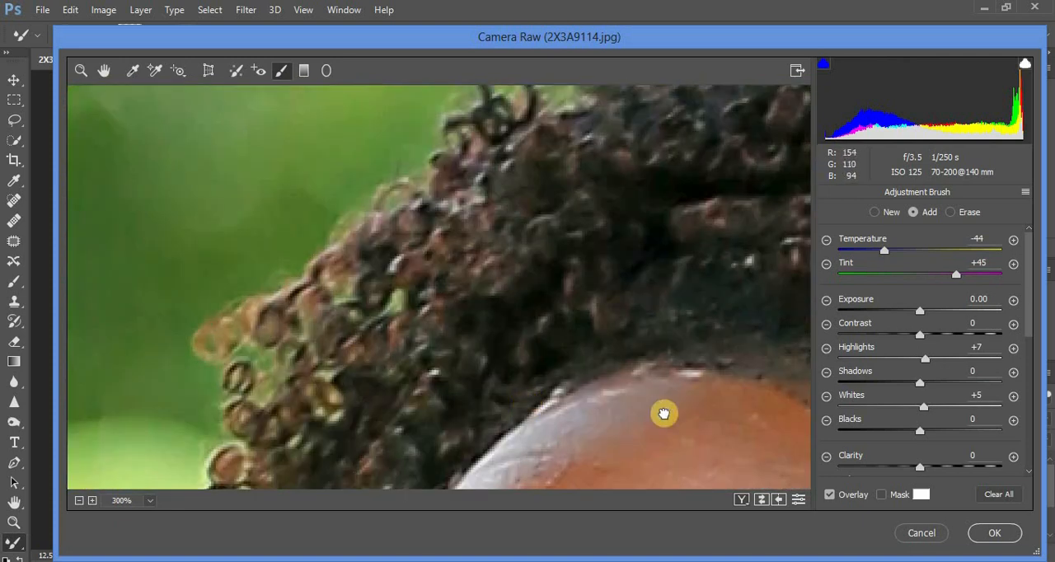
pyautogui.moveTo(560, 183); pyautogui.dragTo(554, 169)
pyautogui.moveTo(574, 338); pyautogui.dragTo(534, 138)
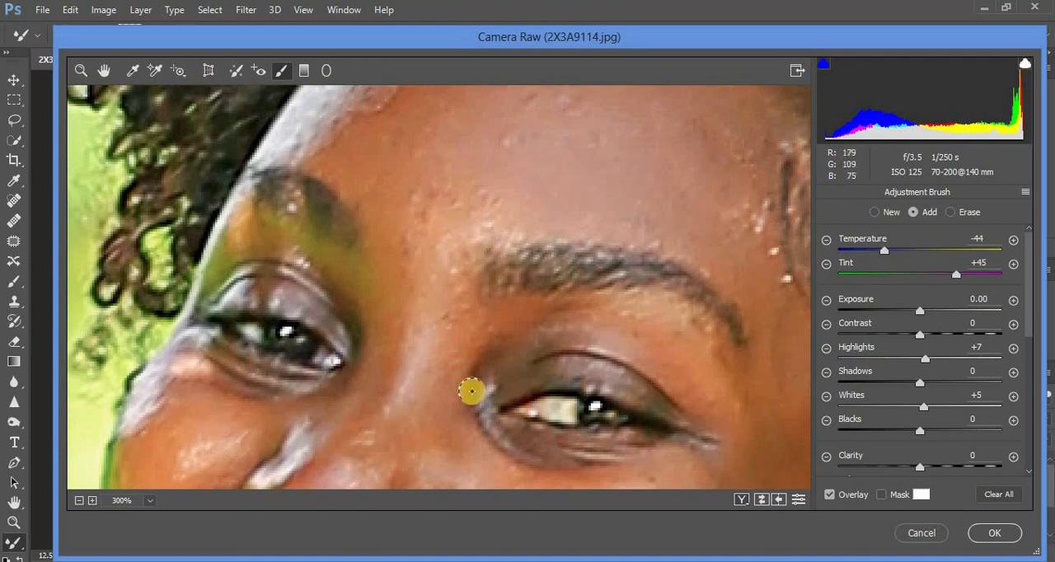
pyautogui.moveTo(565, 410)
pyautogui.mouseDown()
pyautogui.moveTo(554, 405)
pyautogui.moveTo(572, 412)
pyautogui.mouseUp()
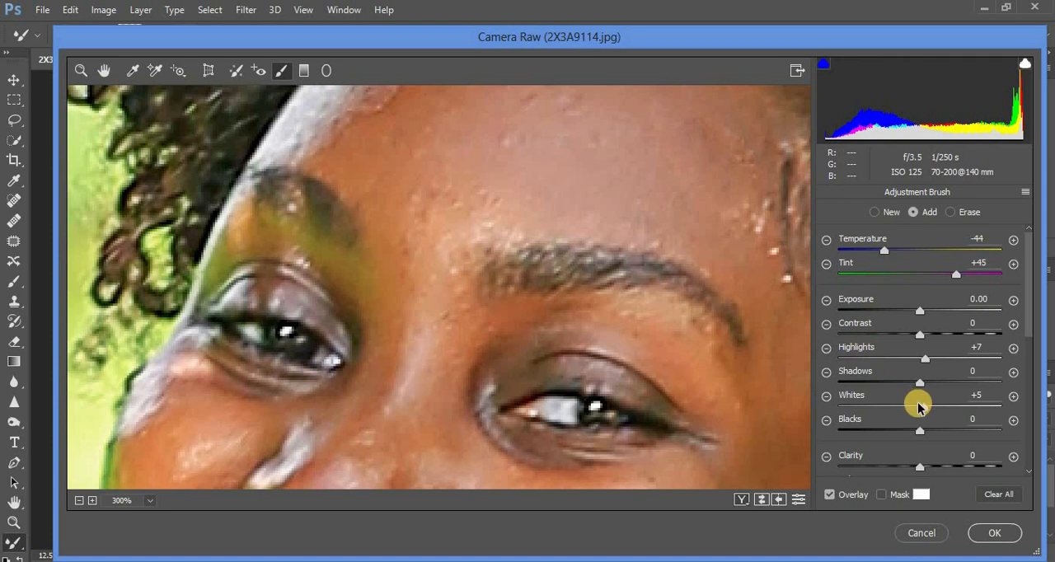
# Whiten the woman's teeth by painting along them with the same Adjustment Brush adjustment
pyautogui.scroll(-3, 1028, 321)
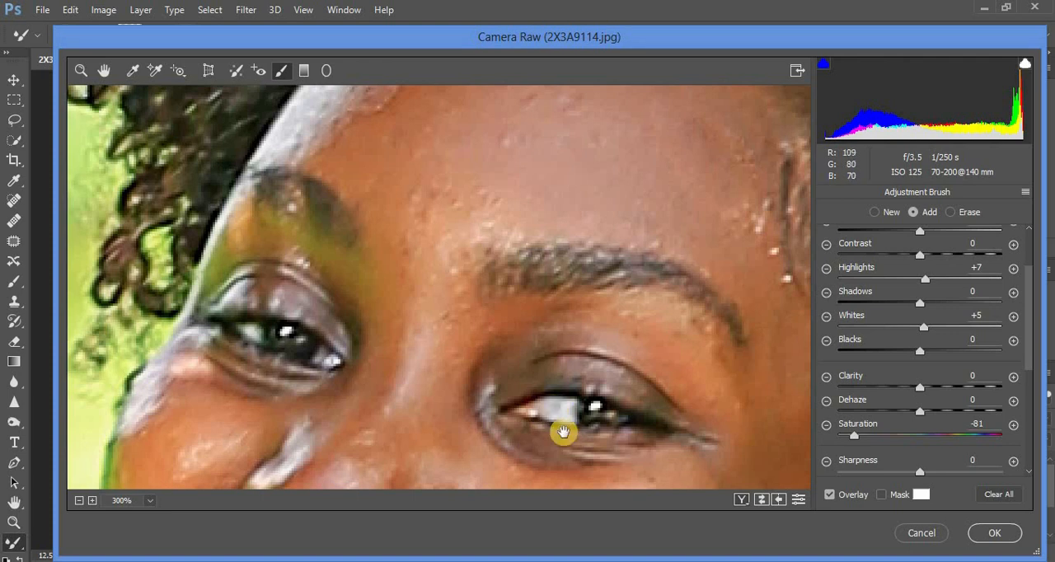
pyautogui.moveTo(563, 432); pyautogui.dragTo(565, 236)
pyautogui.moveTo(529, 377); pyautogui.dragTo(572, 219)
pyautogui.moveTo(294, 284)
pyautogui.mouseDown()
pyautogui.moveTo(285, 312)
pyautogui.moveTo(284, 294)
pyautogui.moveTo(281, 311)
pyautogui.moveTo(318, 298)
pyautogui.moveTo(310, 319)
pyautogui.moveTo(329, 314)
pyautogui.moveTo(329, 297)
pyautogui.moveTo(324, 317)
pyautogui.moveTo(321, 307)
pyautogui.moveTo(363, 309)
pyautogui.moveTo(352, 328)
pyautogui.moveTo(380, 321)
pyautogui.moveTo(376, 307)
pyautogui.moveTo(358, 321)
pyautogui.moveTo(378, 306)
pyautogui.moveTo(402, 324)
pyautogui.moveTo(399, 339)
pyautogui.moveTo(413, 326)
pyautogui.moveTo(446, 342)
pyautogui.moveTo(441, 352)
pyautogui.moveTo(447, 343)
pyautogui.moveTo(439, 347)
pyautogui.moveTo(501, 357)
pyautogui.mouseUp()
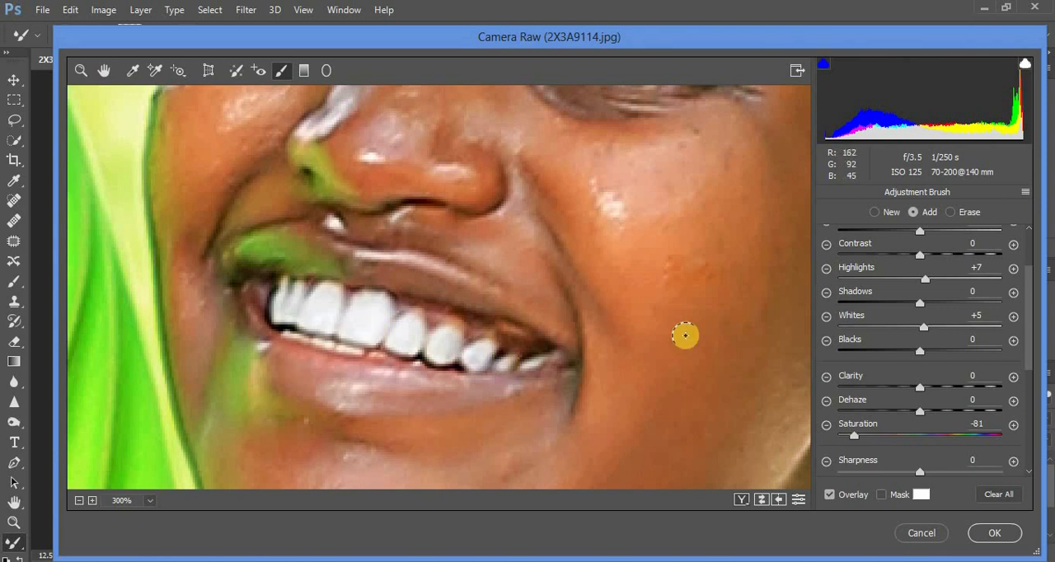
# Shift the Greens hue to +70 and the Yellows hue to +56 in HSL, and apply the Camera Raw edits
pyautogui.hotkey('ctrl', '-')
pyautogui.hotkey('ctrl', '-')
pyautogui.hotkey('ctrl', '-')
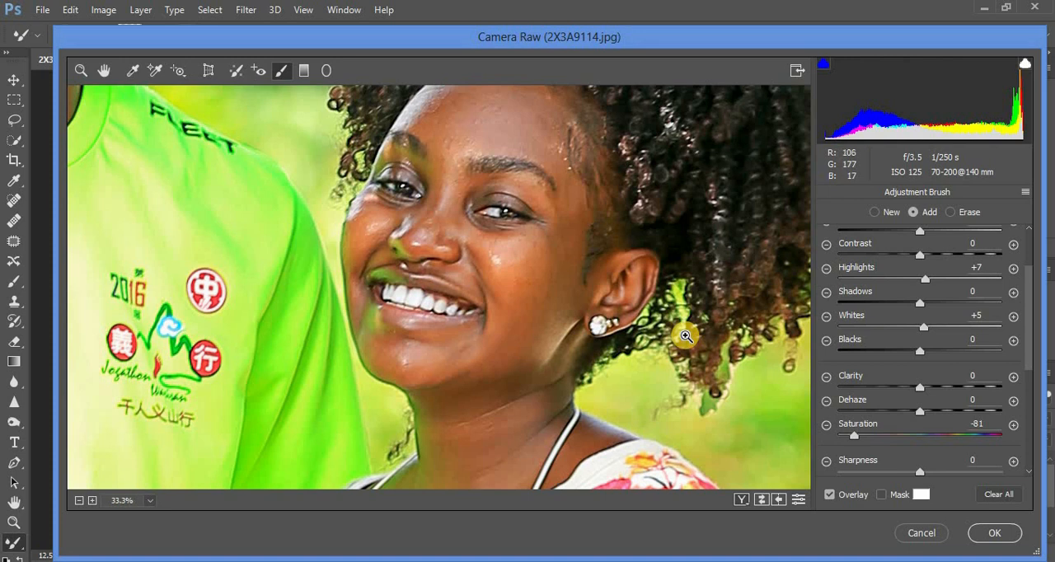
pyautogui.hotkey('ctrl', '-')
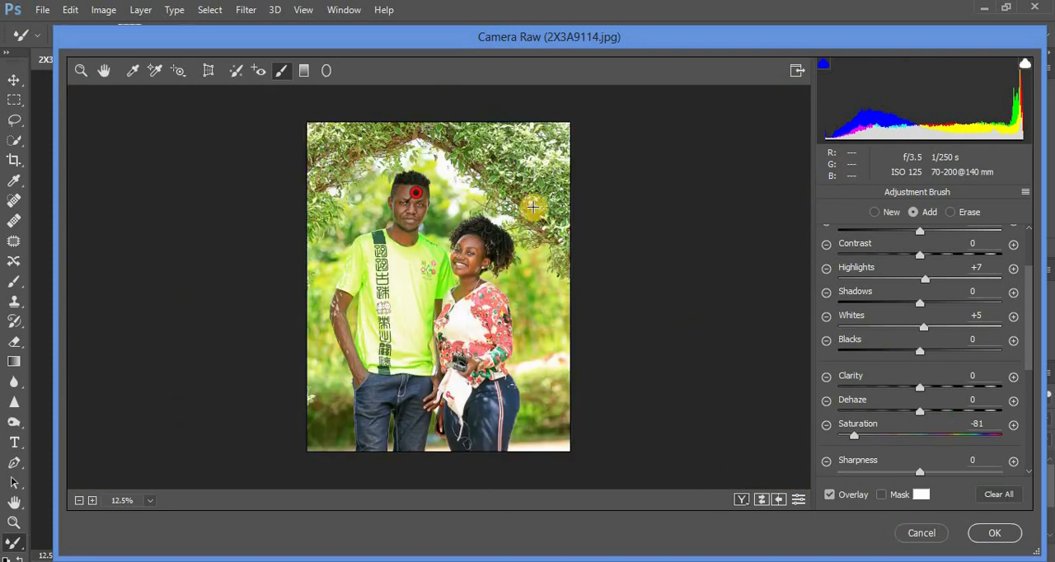
pyautogui.click(83, 72)
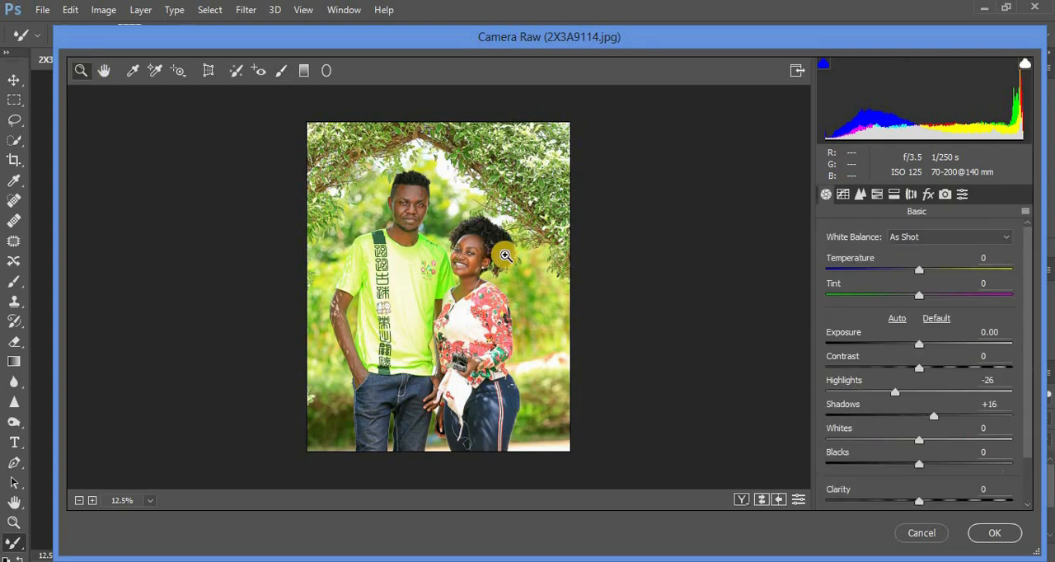
pyautogui.click(877, 195)
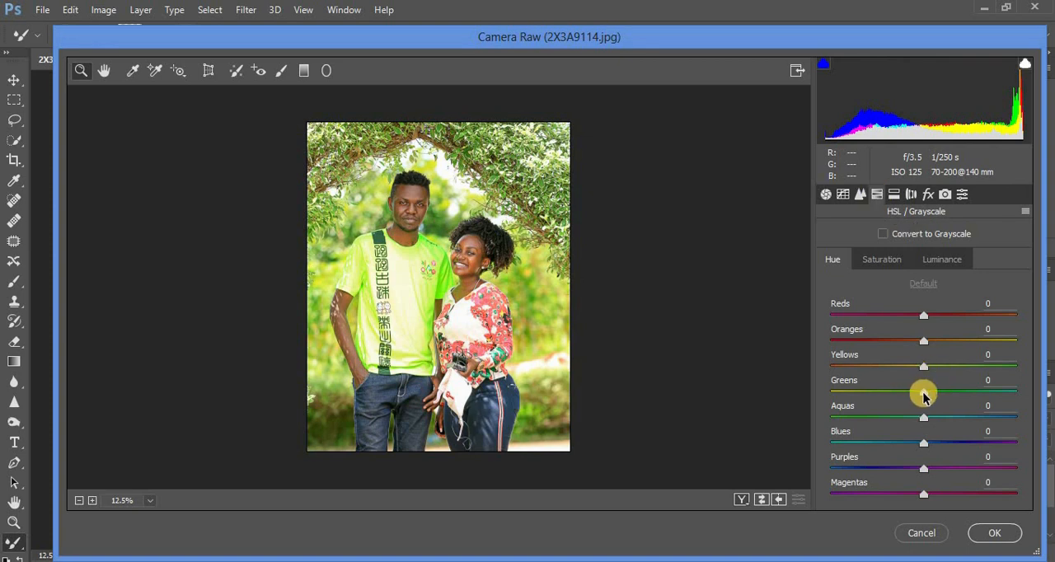
pyautogui.moveTo(923, 396); pyautogui.dragTo(977, 373)
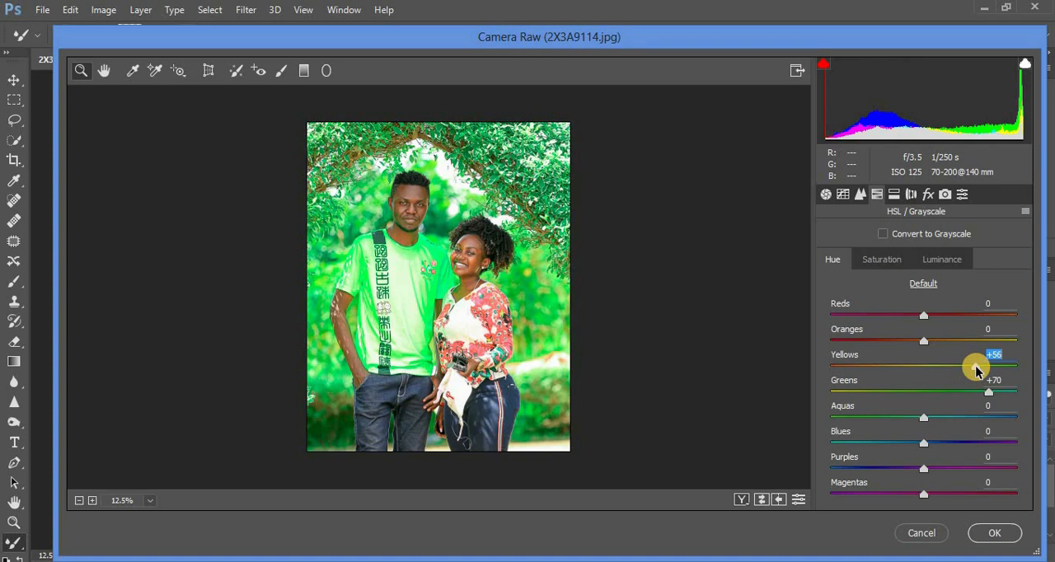
pyautogui.moveTo(977, 372); pyautogui.dragTo(979, 372)
pyautogui.click(991, 533)
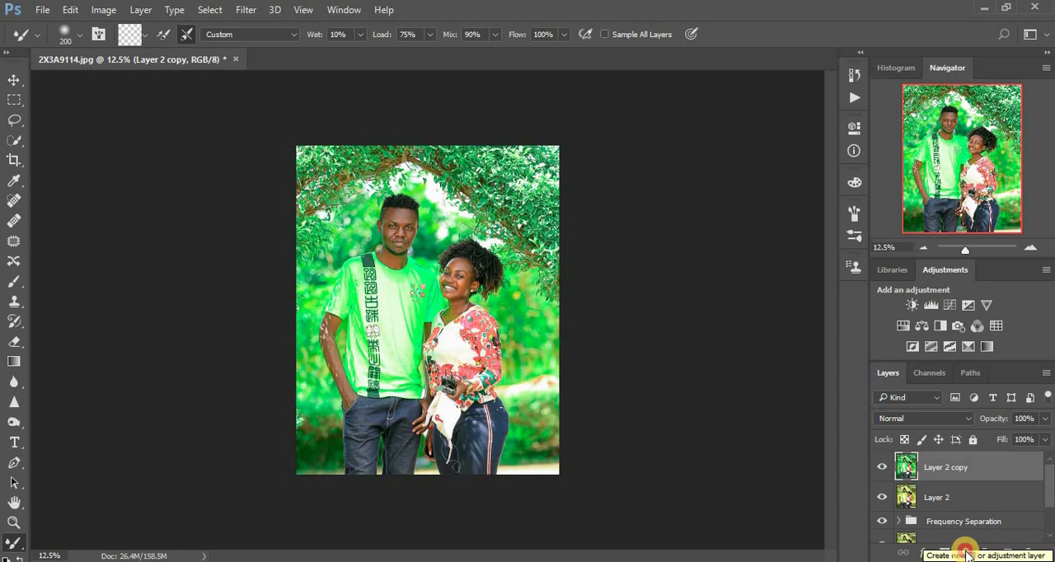
# Add a Selective Color adjustment layer and set its Greens to Magenta +100% and Yellow -78%
pyautogui.click(966, 553)
pyautogui.click(958, 539)
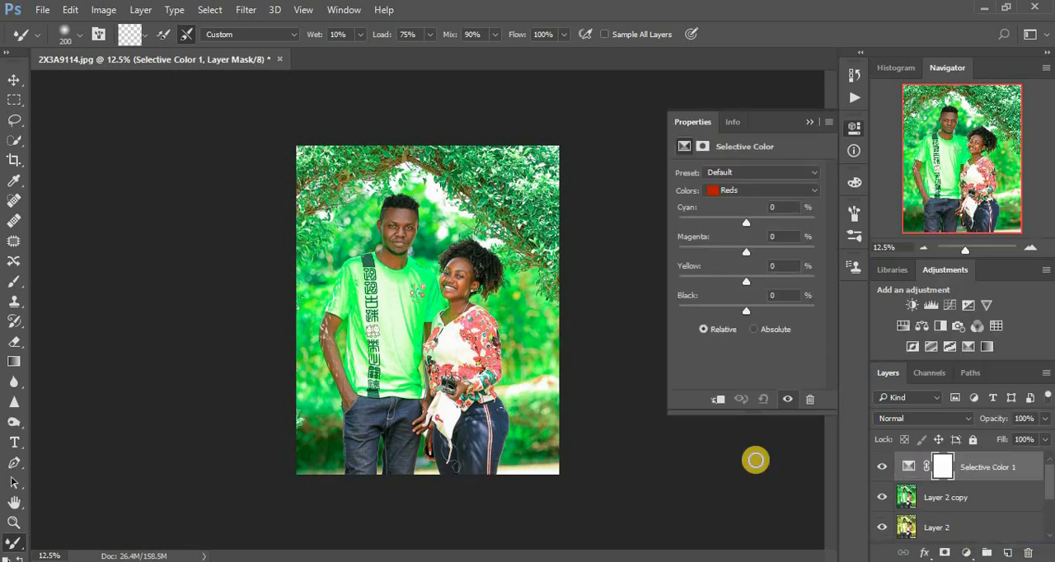
pyautogui.click(725, 191)
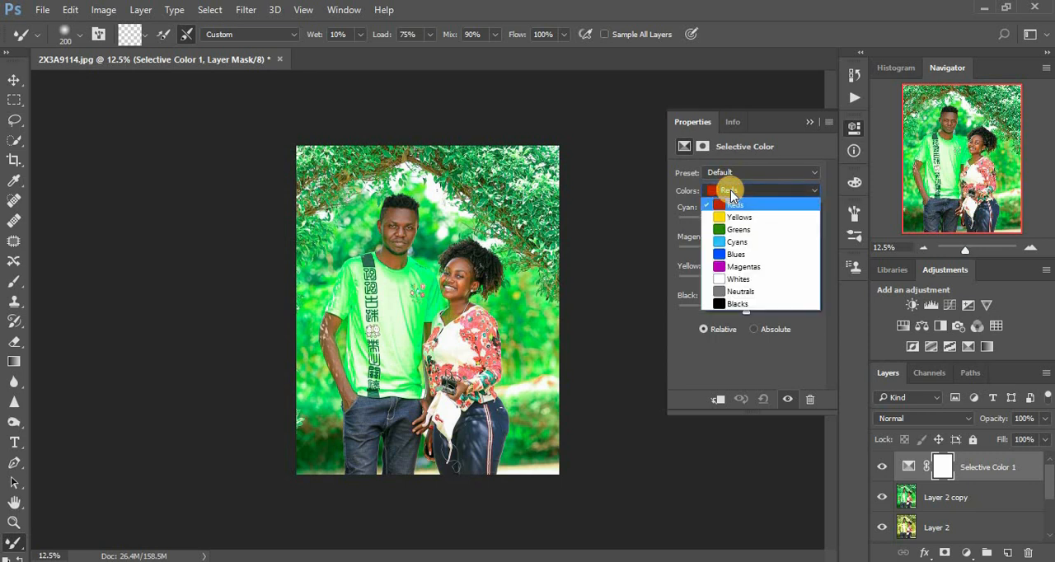
pyautogui.click(738, 229)
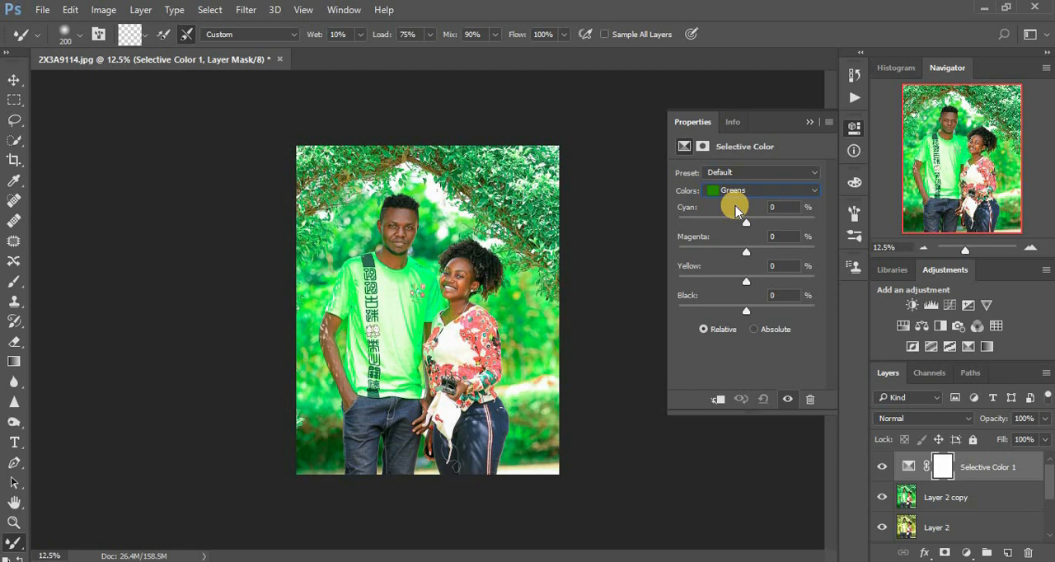
pyautogui.moveTo(745, 251); pyautogui.dragTo(815, 256)
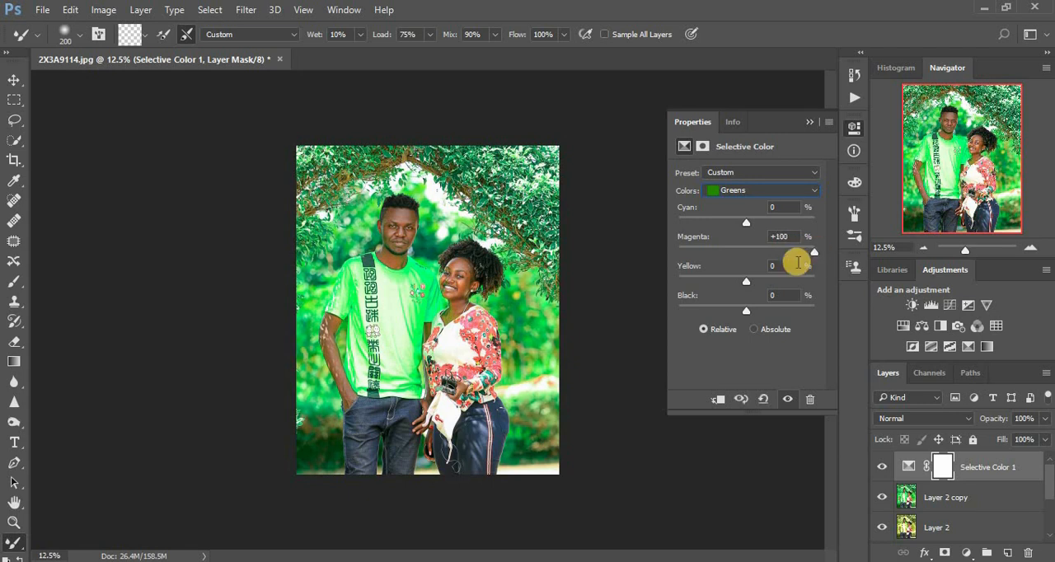
pyautogui.moveTo(746, 283); pyautogui.dragTo(694, 283)
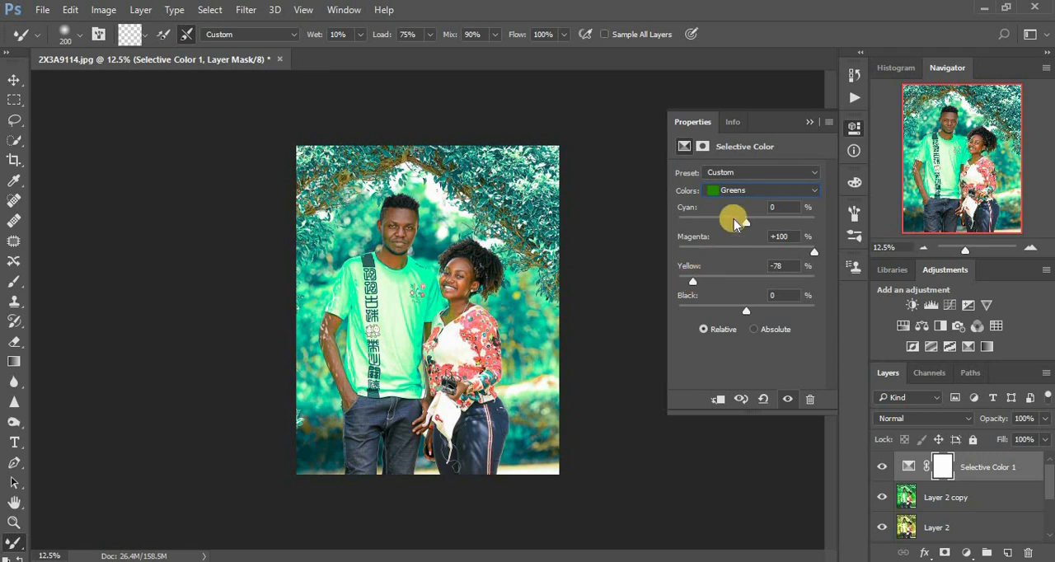
# Set the Yellows in the Selective Color adjustment to Cyan -26% and Magenta +3%
pyautogui.click(744, 192)
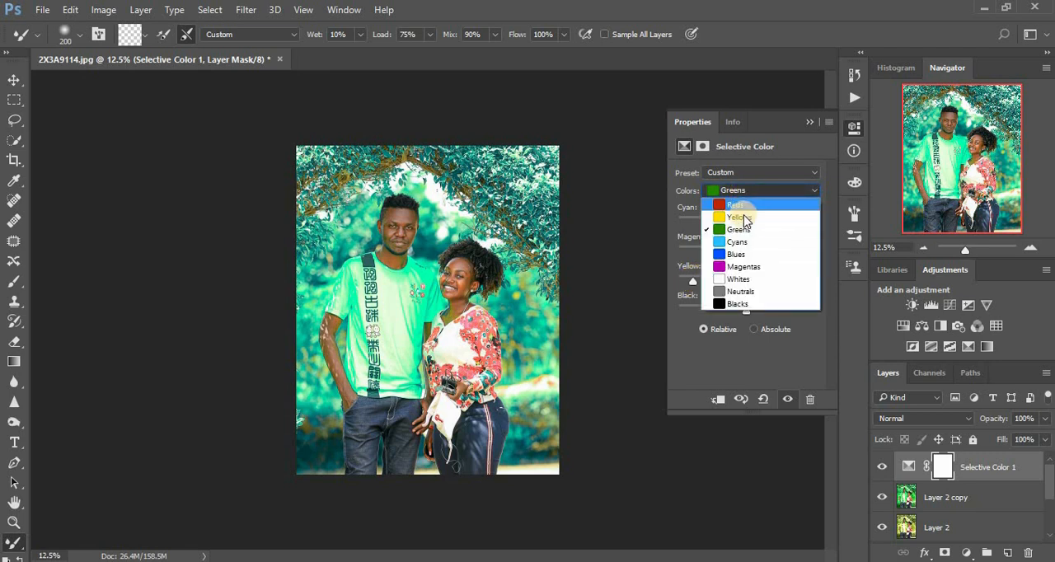
pyautogui.click(744, 217)
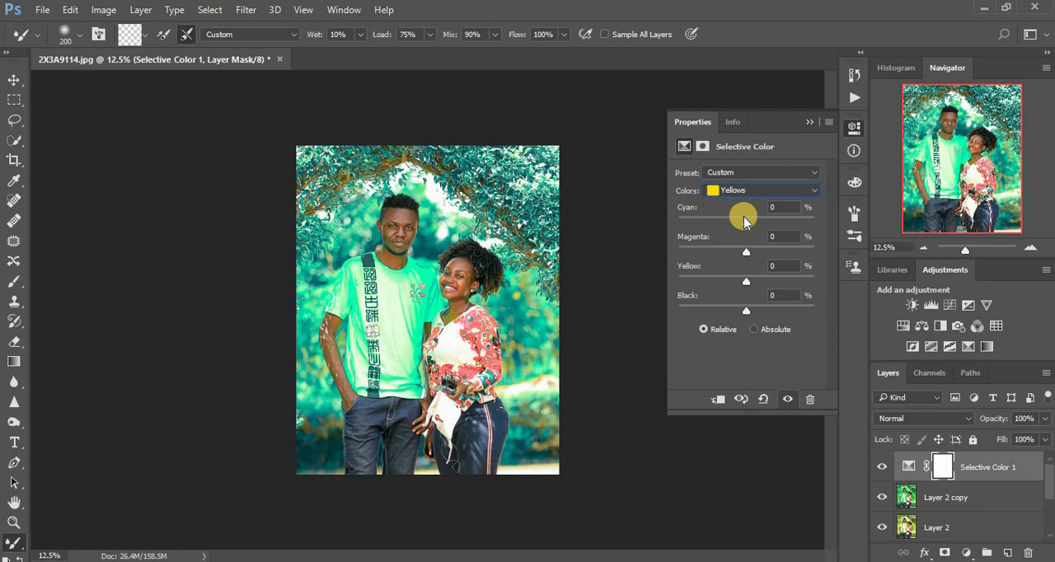
pyautogui.moveTo(745, 223); pyautogui.dragTo(729, 226)
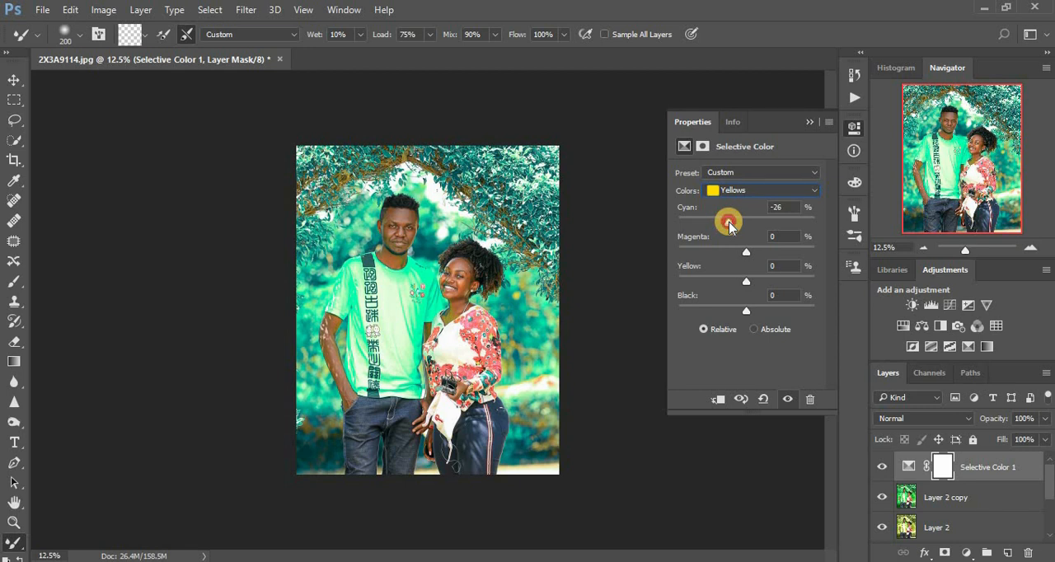
pyautogui.moveTo(748, 256); pyautogui.dragTo(750, 257)
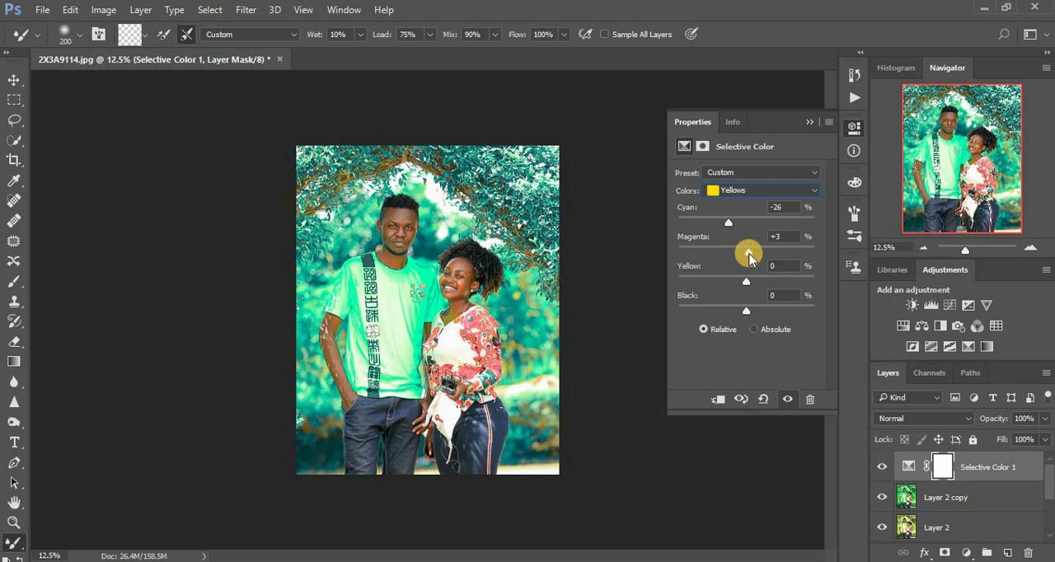
pyautogui.click(808, 120)
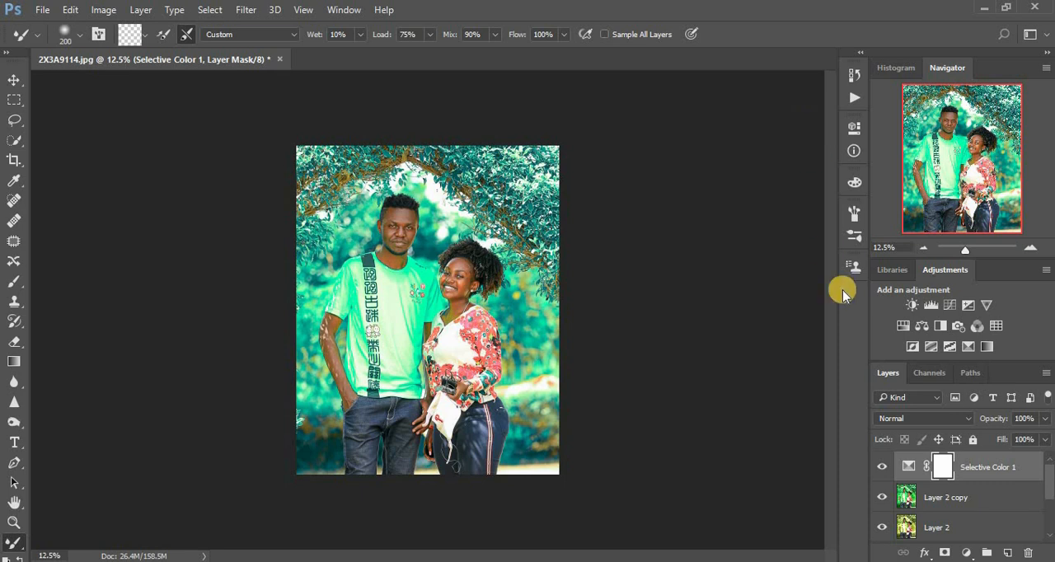
pyautogui.click(966, 554)
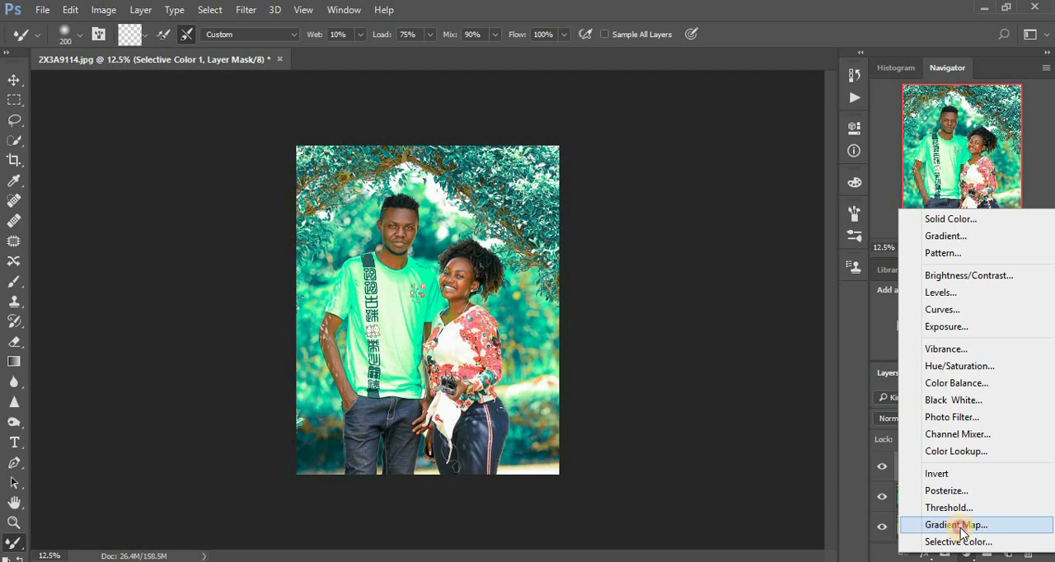
pyautogui.click(961, 528)
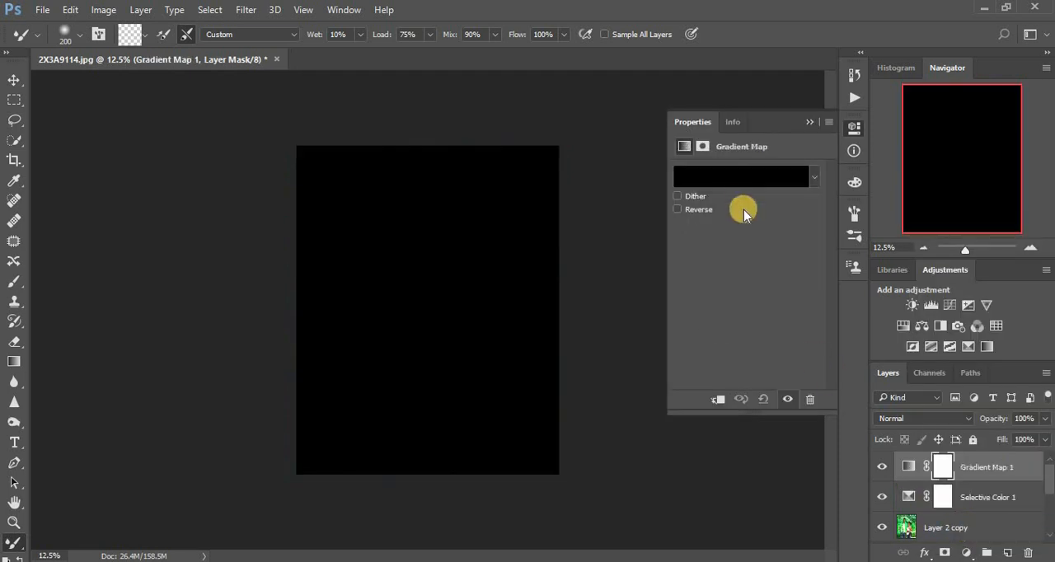
pyautogui.click(730, 178)
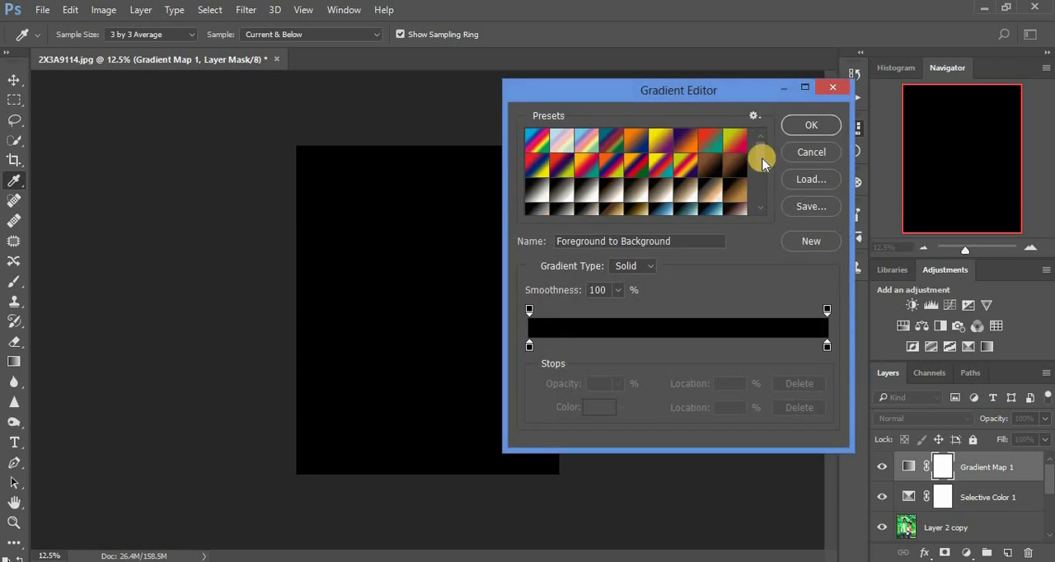
pyautogui.click(809, 155)
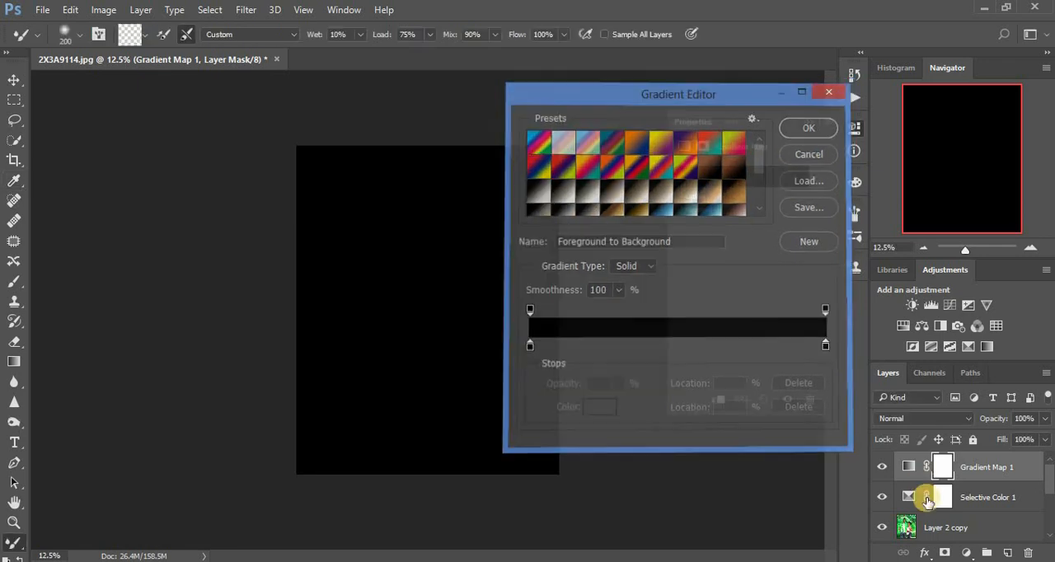
pyautogui.click(1029, 550)
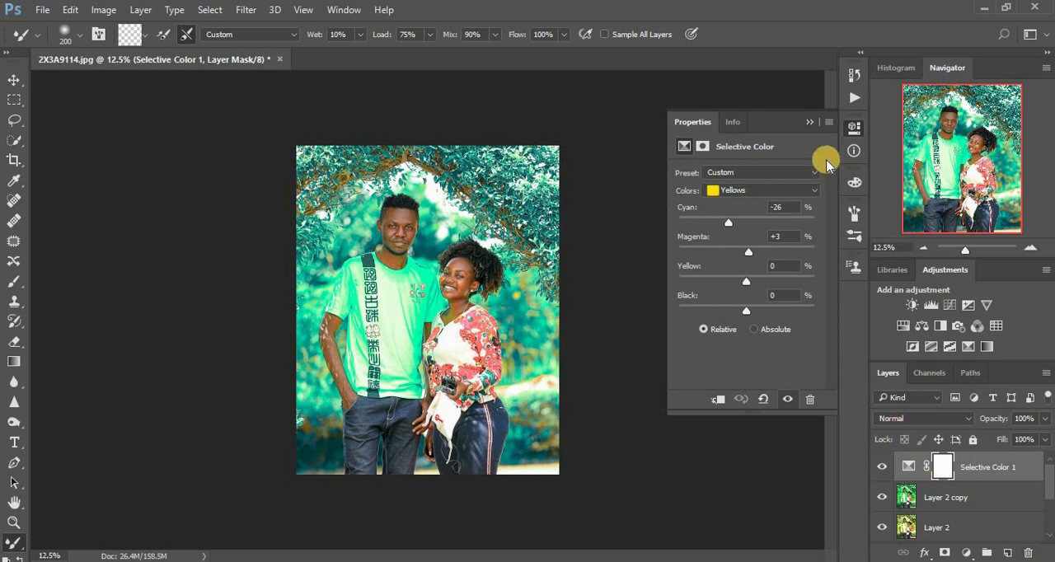
pyautogui.click(810, 120)
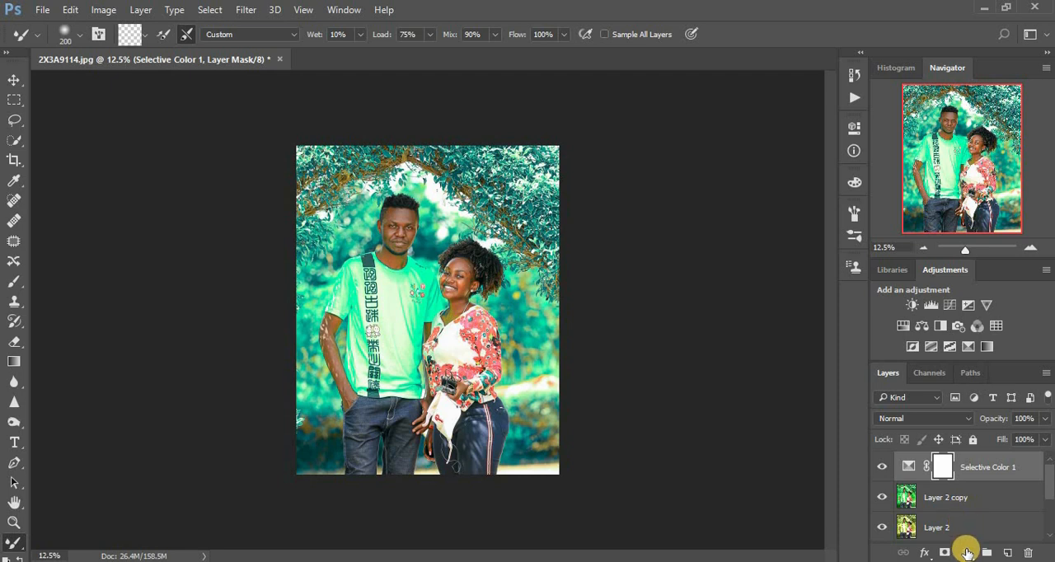
# Add a Gradient Map adjustment layer and append the Photographic Toning gradients to its preset list
pyautogui.click(967, 552)
pyautogui.click(953, 517)
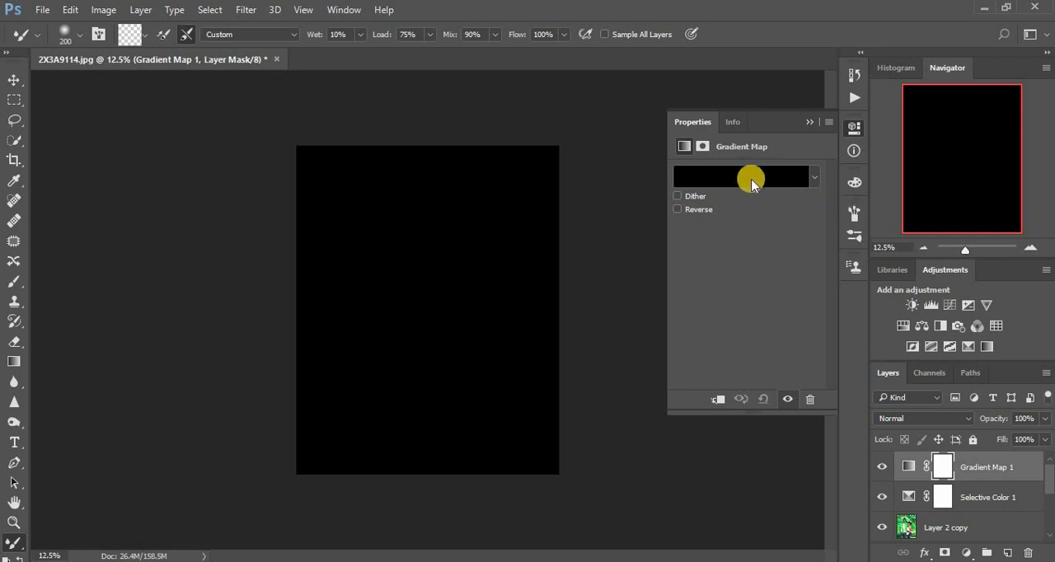
pyautogui.click(743, 178)
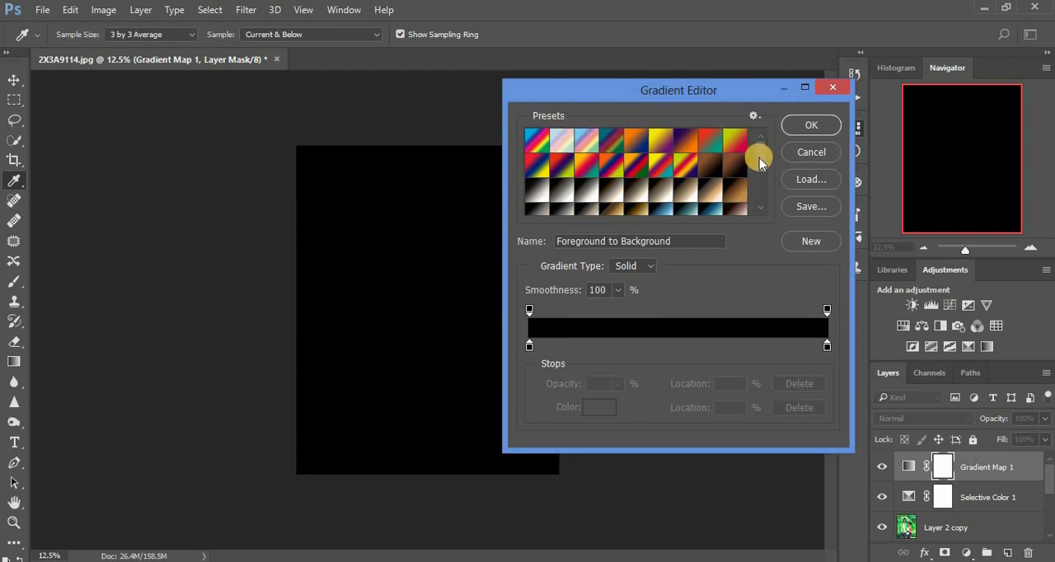
pyautogui.click(753, 117)
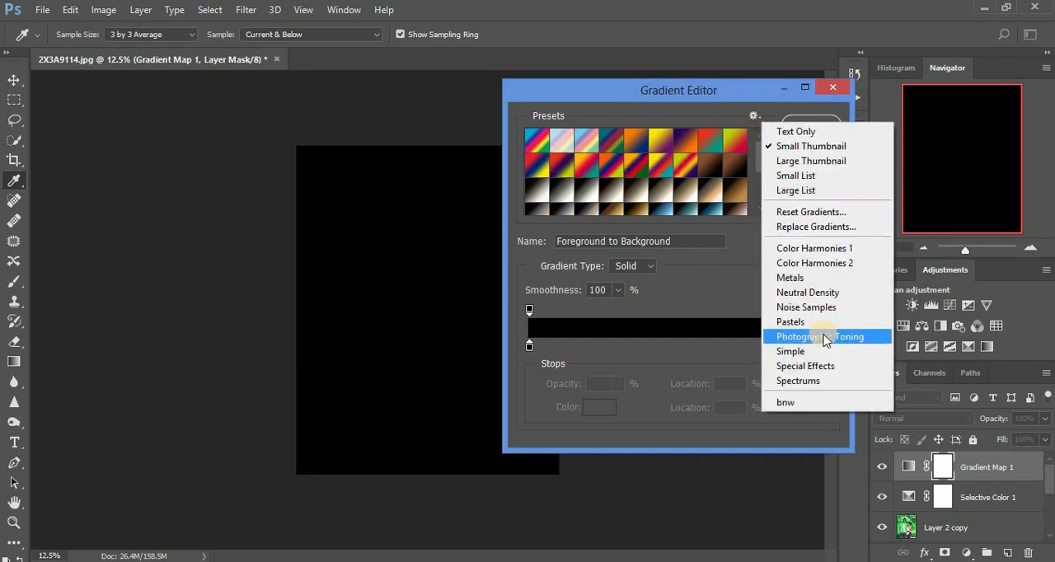
pyautogui.click(825, 338)
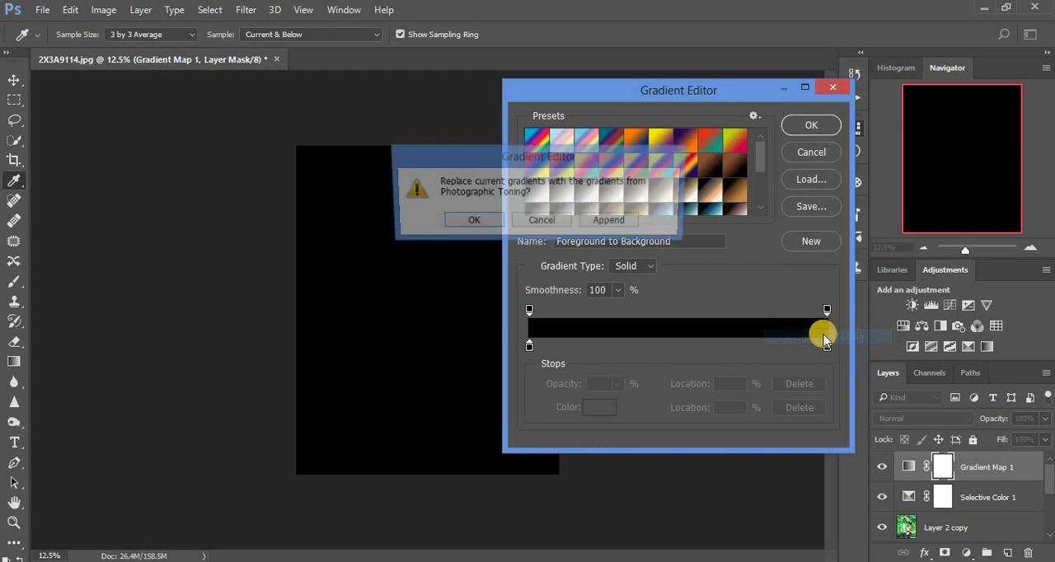
pyautogui.click(610, 221)
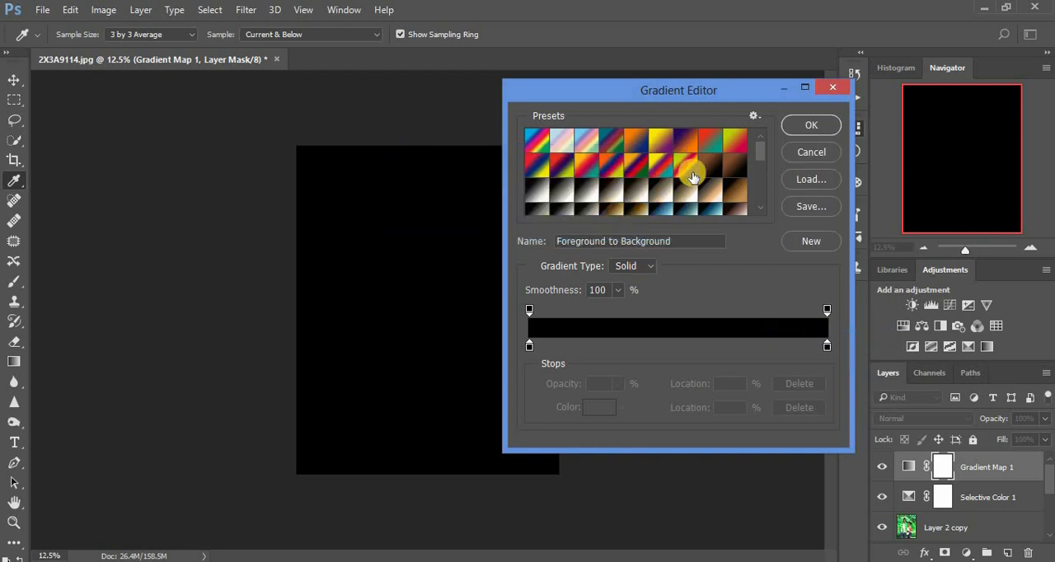
# Apply the brown-to-black gradient preset to the Gradient Map layer
pyautogui.click(760, 151)
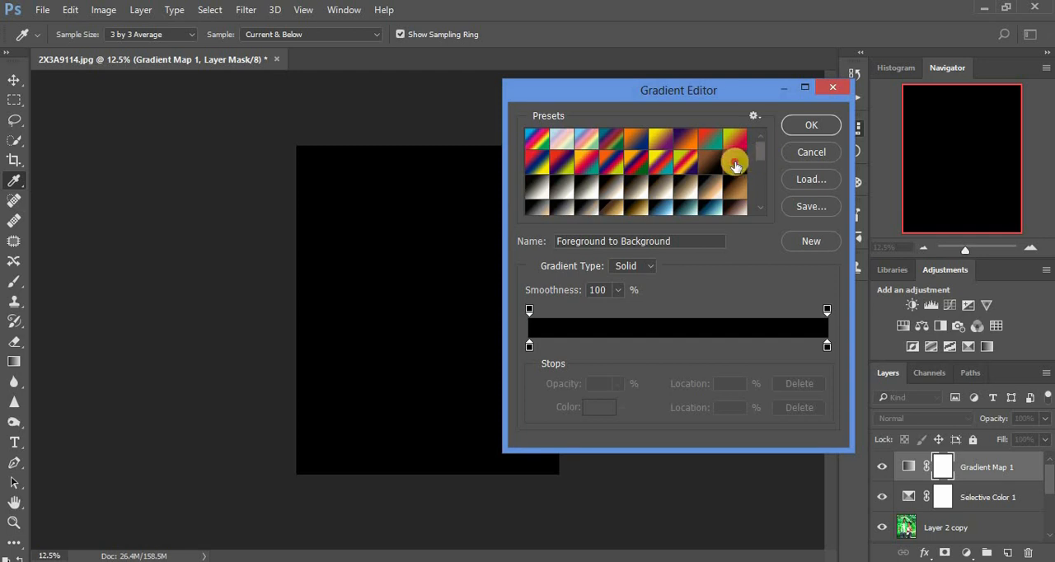
pyautogui.click(734, 164)
pyautogui.click(711, 166)
pyautogui.click(710, 166)
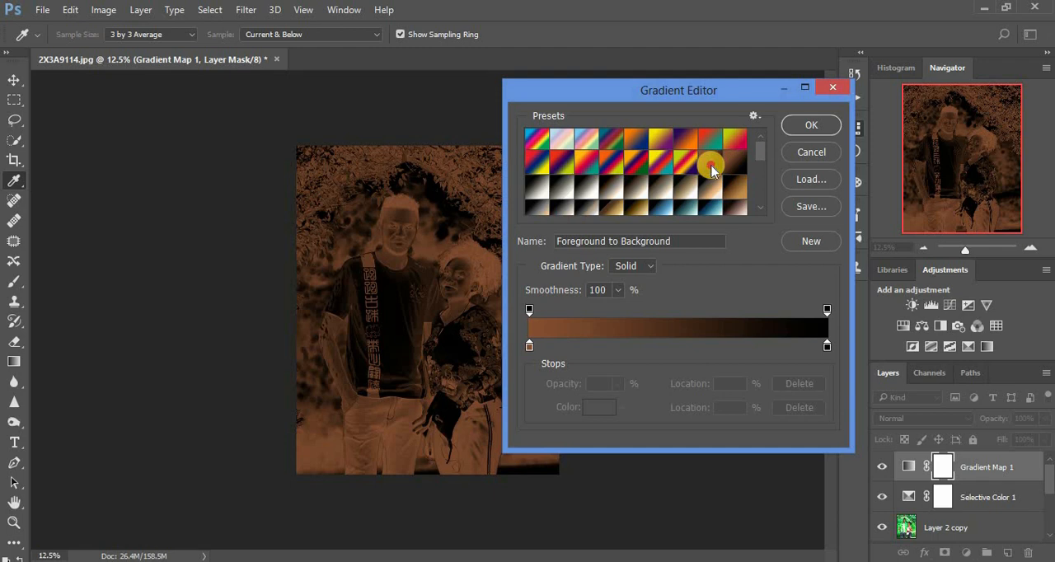
pyautogui.click(700, 221)
pyautogui.click(801, 126)
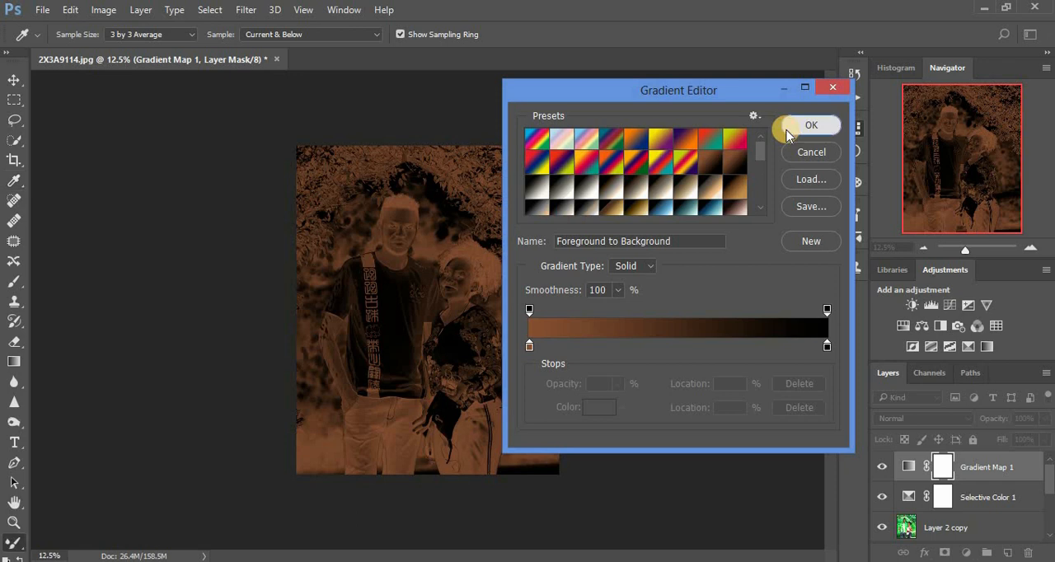
# Blend the Gradient Map layer in Soft Light mode at 9% opacity
pyautogui.click(920, 419)
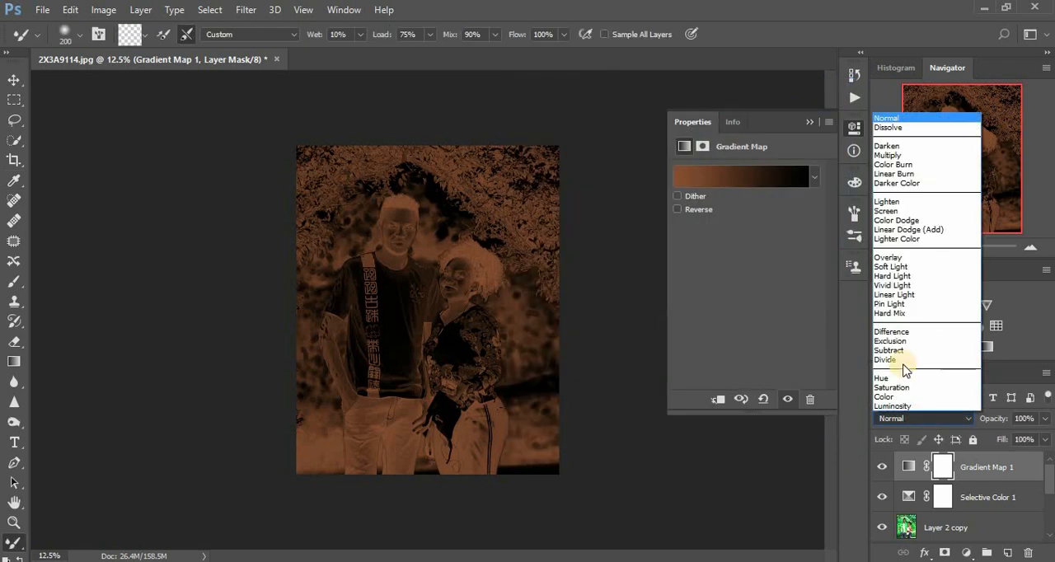
pyautogui.click(895, 268)
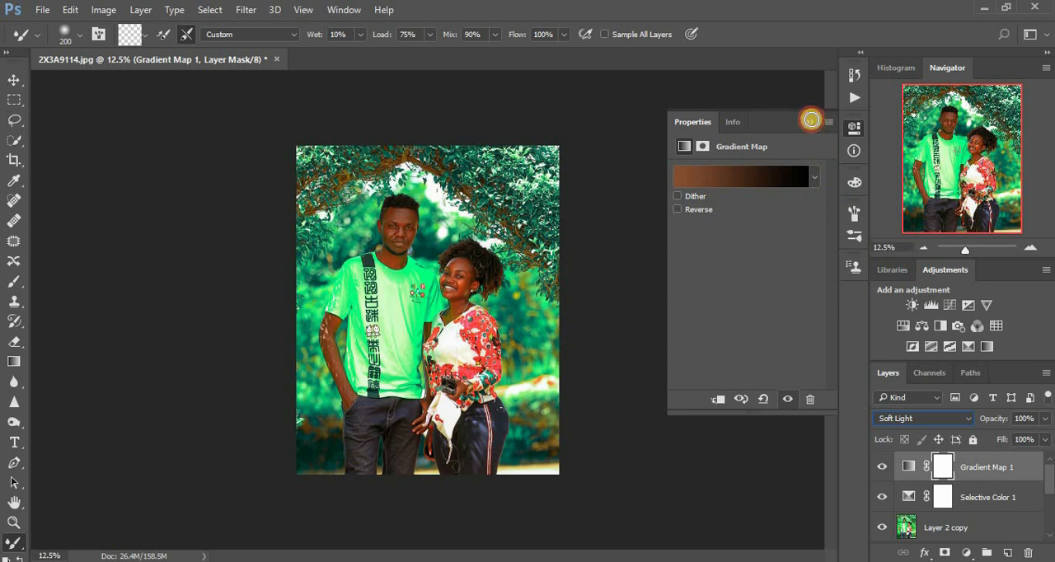
pyautogui.click(810, 120)
pyautogui.click(1043, 419)
pyautogui.moveTo(1041, 431); pyautogui.dragTo(985, 453)
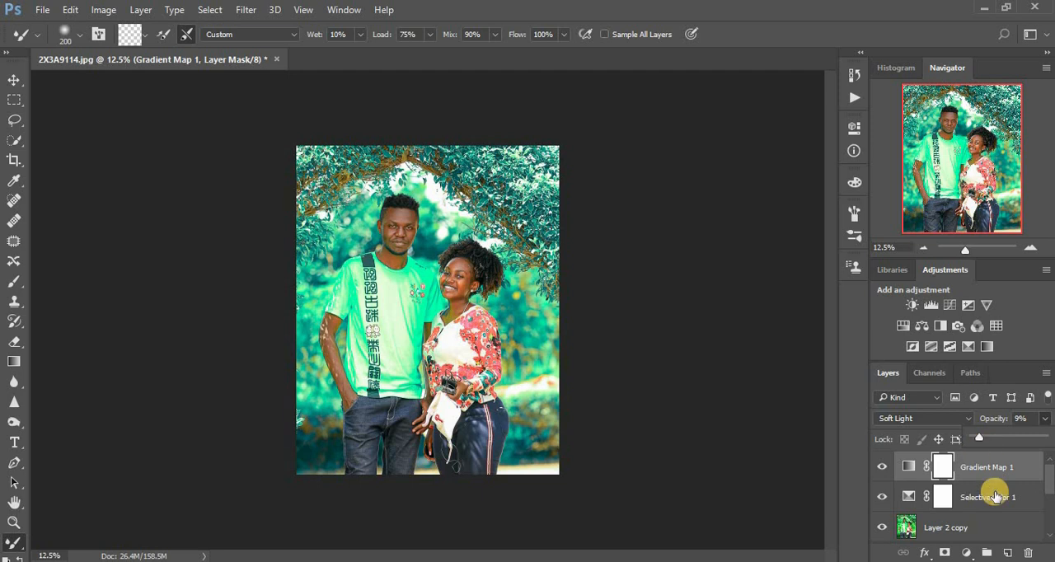
# Add a second Gradient Map adjustment layer above the first one and apply the Gold 1 gradient preset to it
pyautogui.click(966, 552)
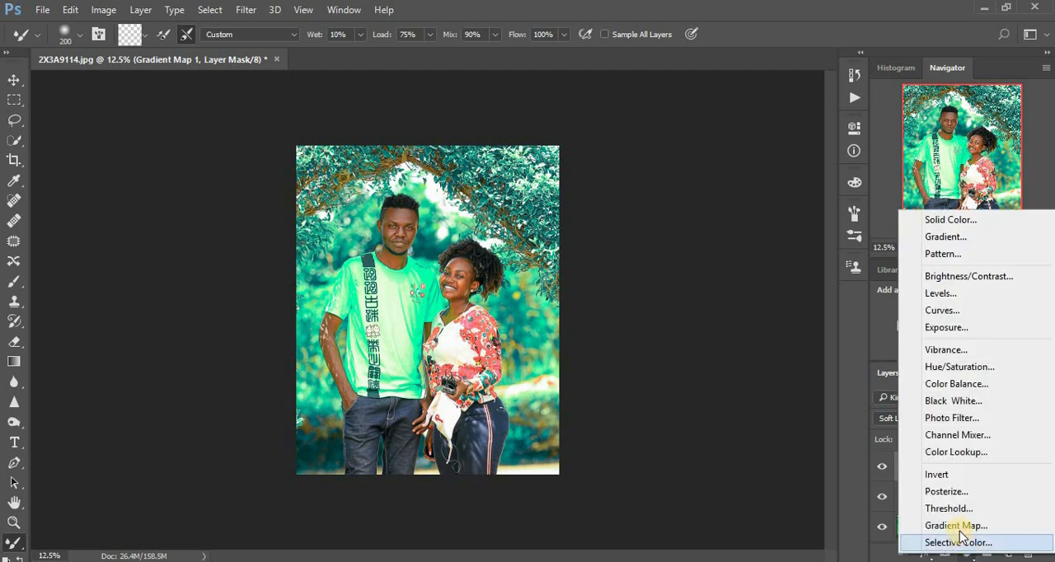
pyautogui.click(956, 526)
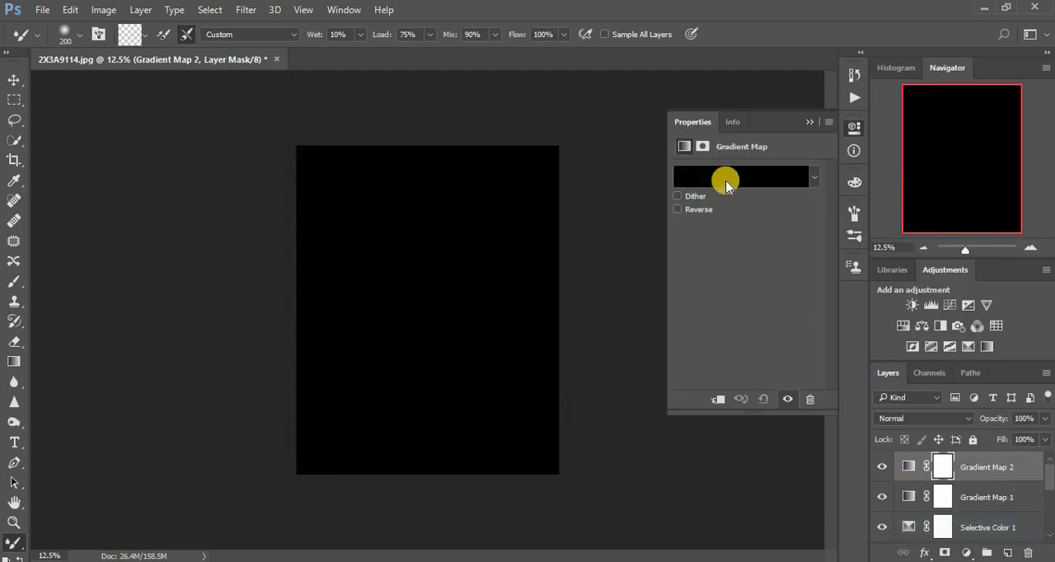
pyautogui.click(725, 178)
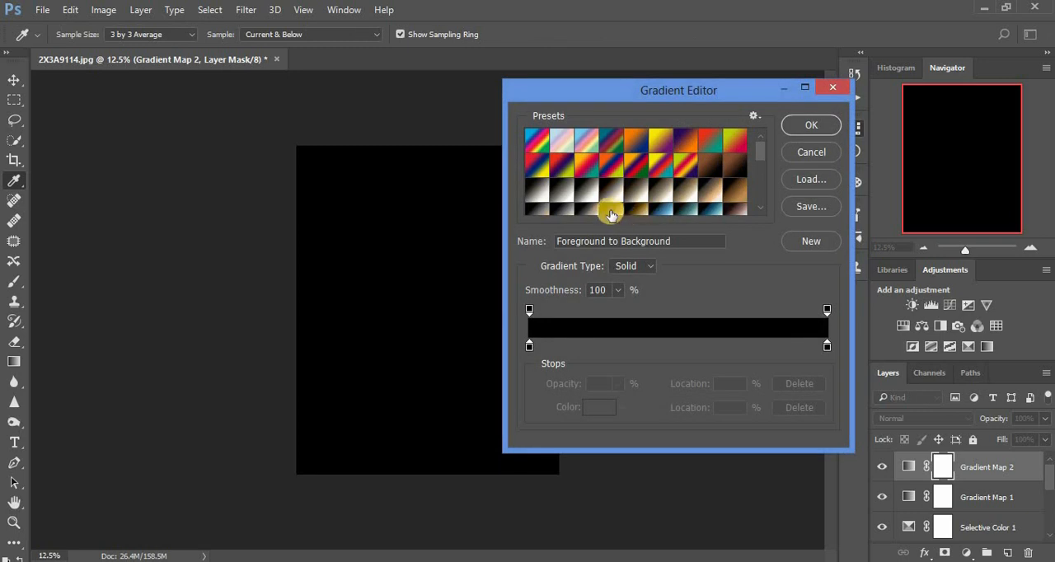
pyautogui.click(611, 211)
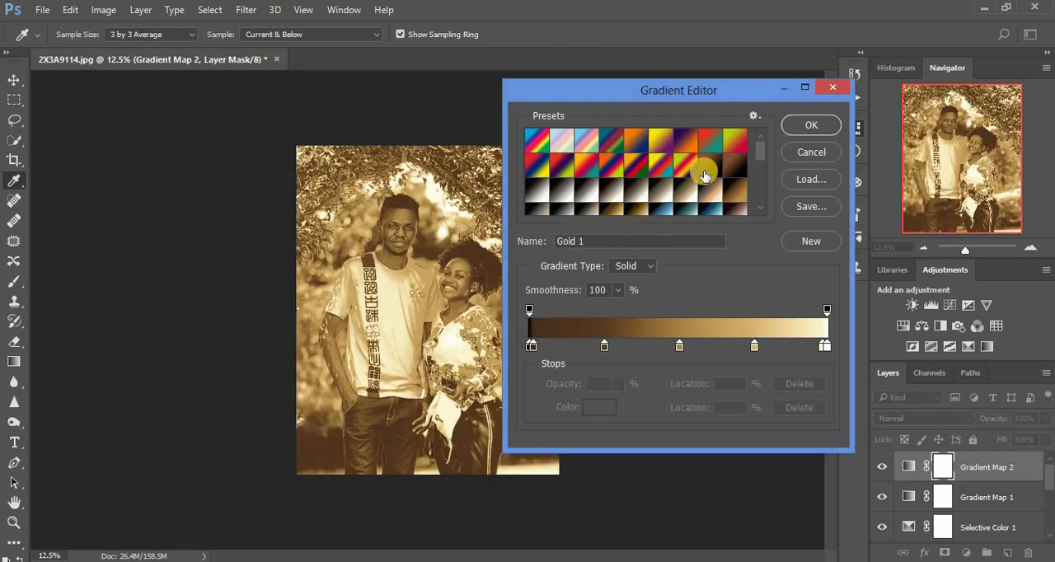
pyautogui.click(794, 127)
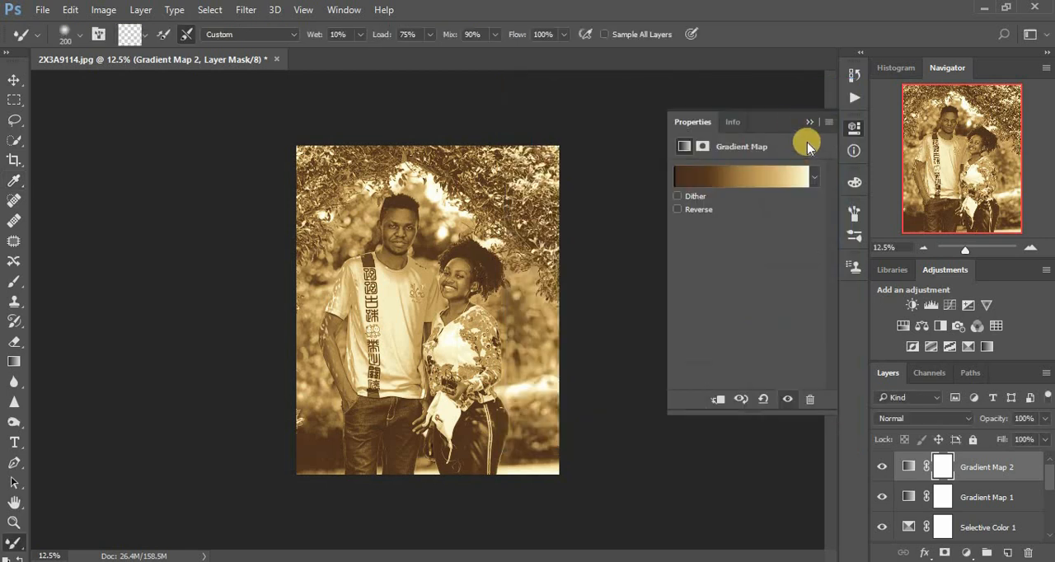
pyautogui.click(809, 122)
# Blend the gold Gradient Map layer in Soft Light mode at 25% opacity
pyautogui.click(921, 421)
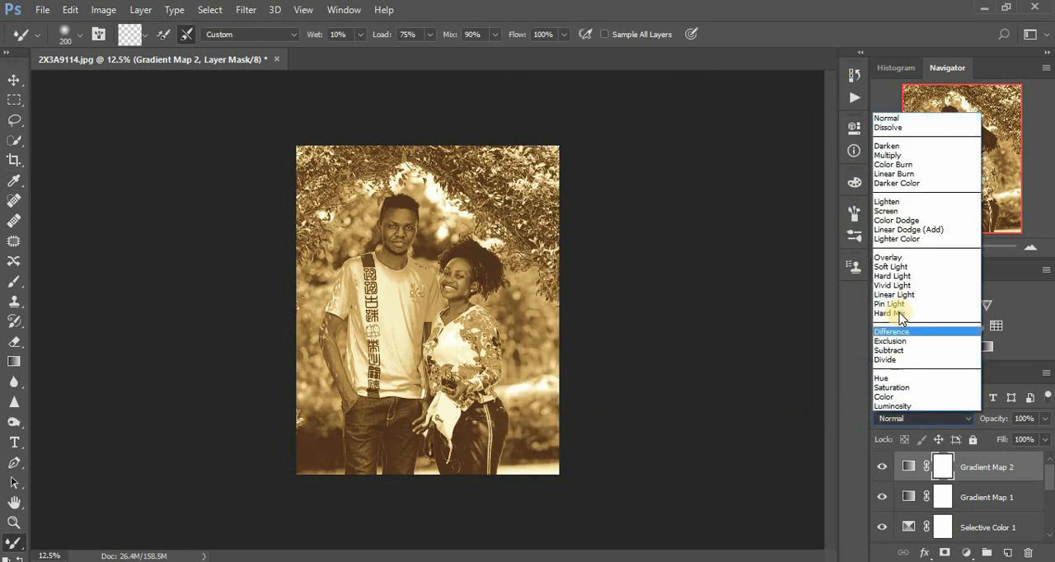
pyautogui.click(893, 267)
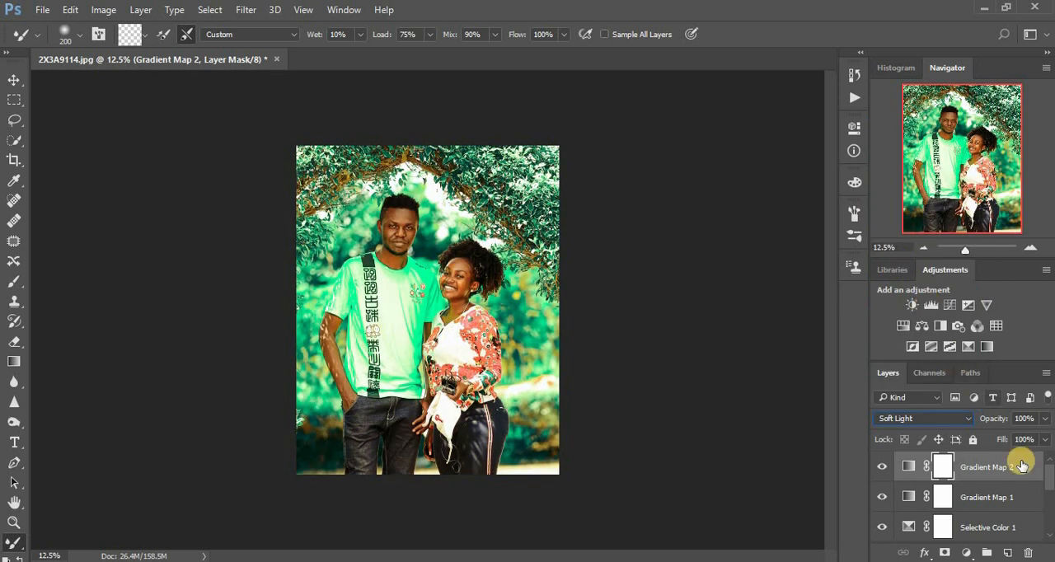
pyautogui.moveTo(1044, 422); pyautogui.dragTo(993, 443)
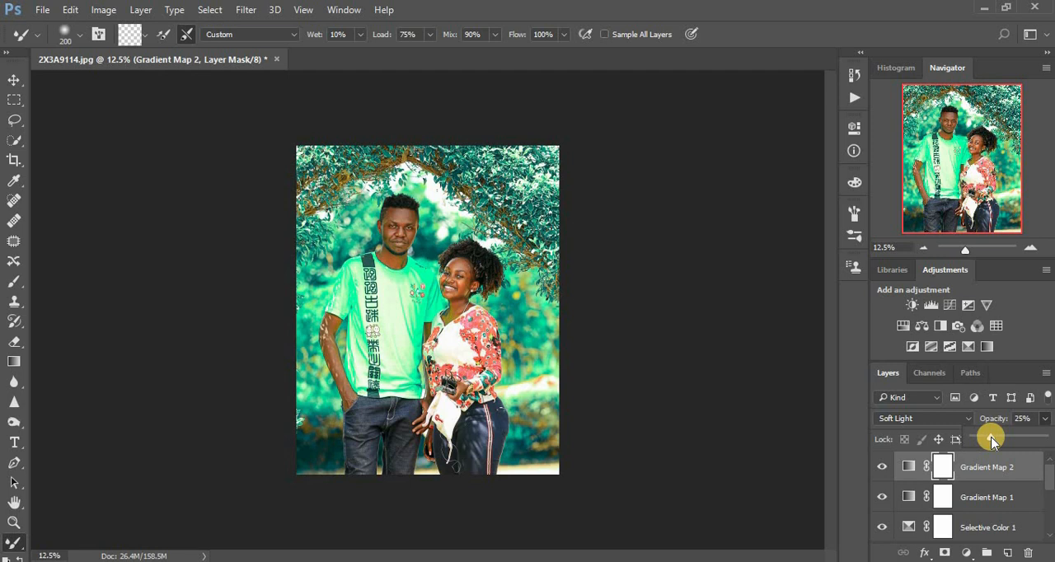
# Group all layers above the Background, from Gradient Map 2 down to Layer 1, into one layer group
pyautogui.keyDown('shift'); pyautogui.click(1002, 528); pyautogui.keyUp('shift')
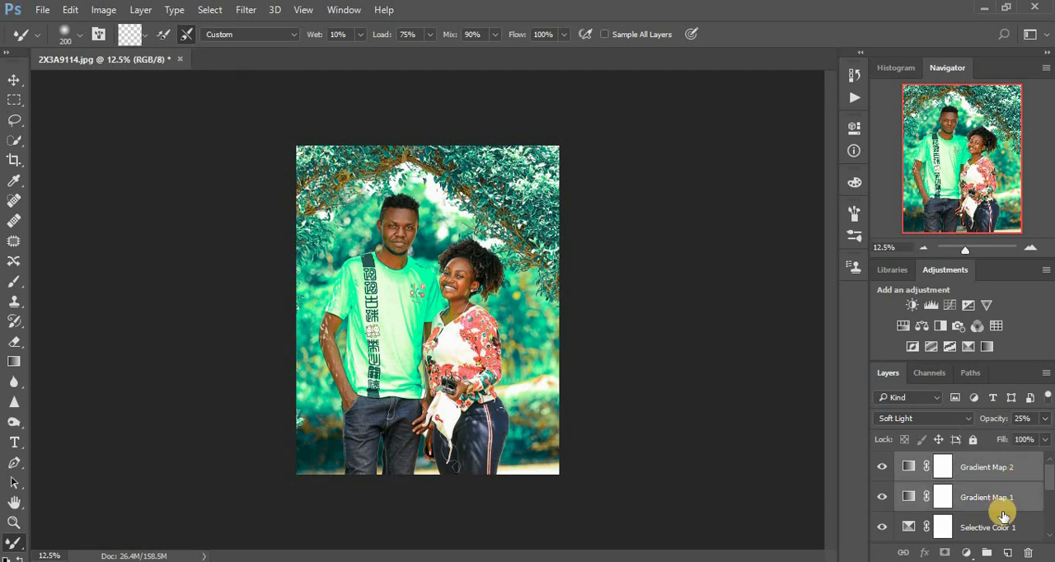
pyautogui.scroll(-2, 1019, 478)
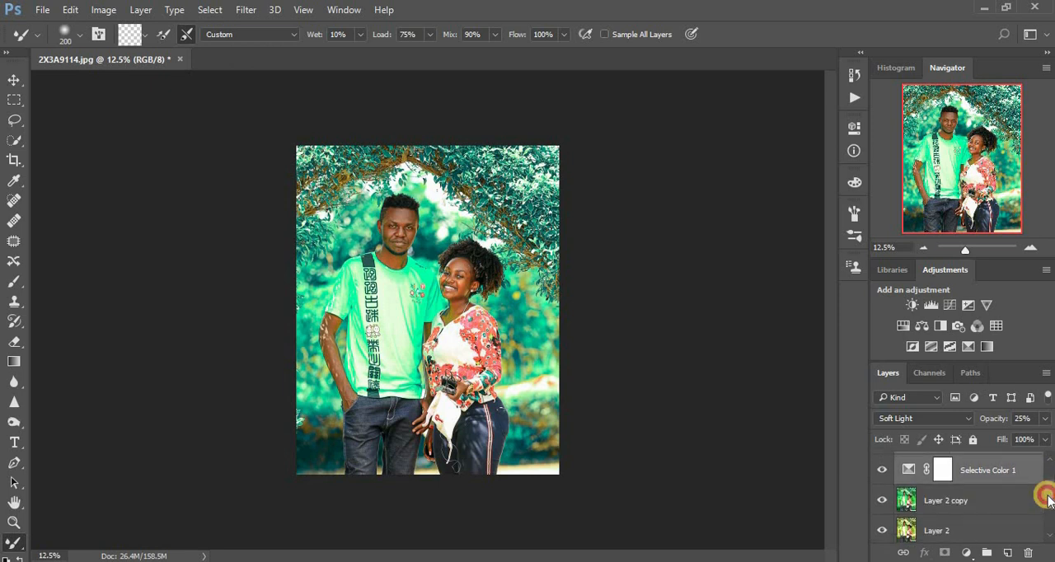
pyautogui.keyDown('shift'); pyautogui.click(988, 499); pyautogui.keyUp('shift')
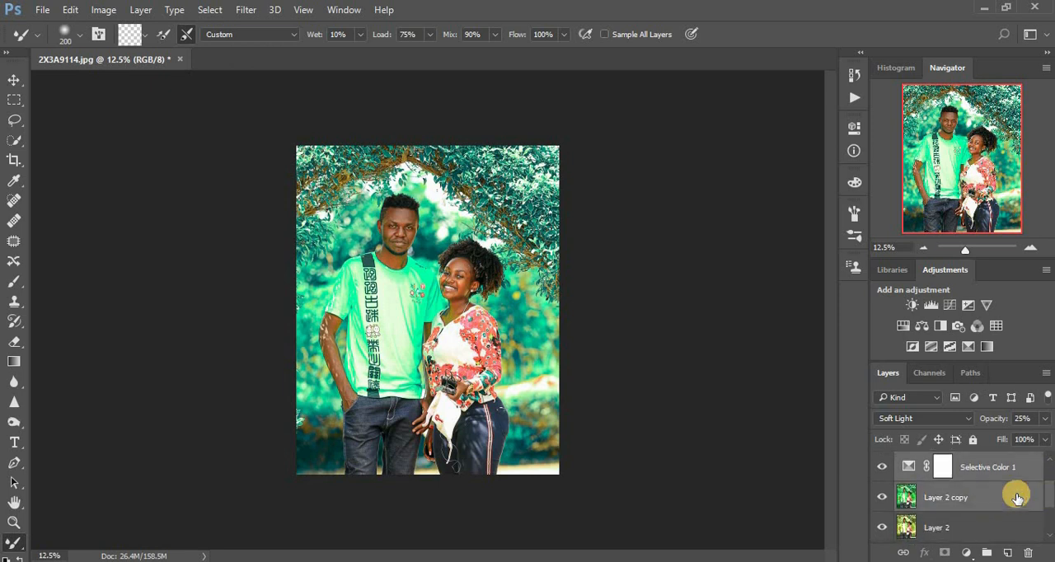
pyautogui.scroll(-2, 1041, 496)
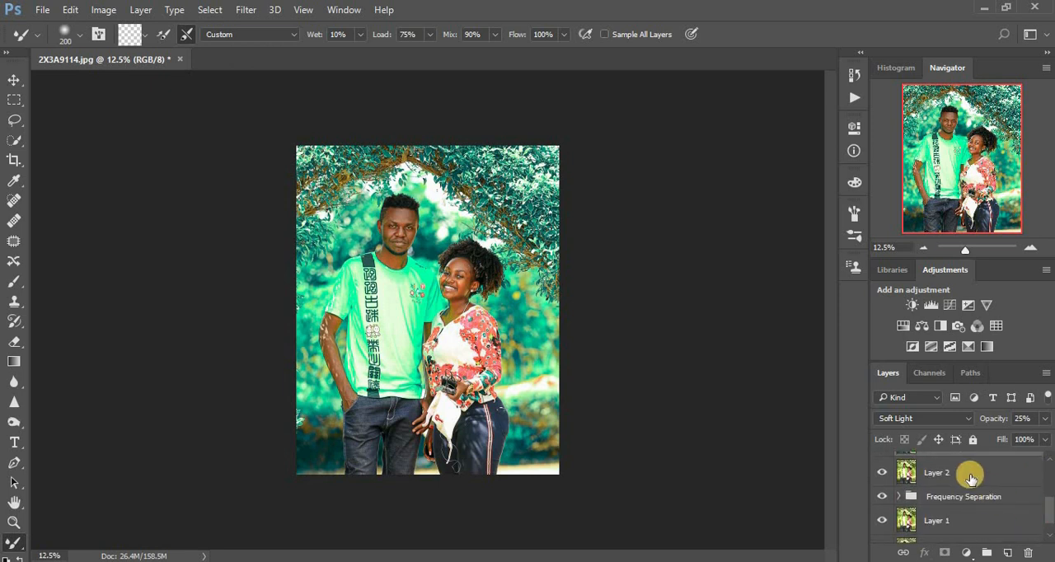
pyautogui.keyDown('shift'); pyautogui.click(971, 482); pyautogui.keyUp('shift')
pyautogui.keyDown('shift'); pyautogui.click(973, 512); pyautogui.keyUp('shift')
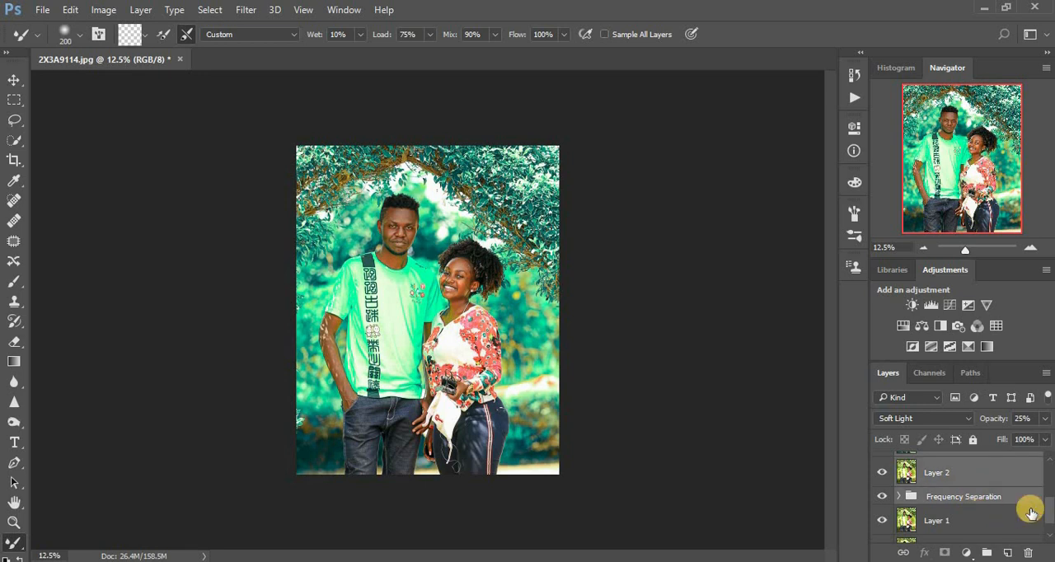
pyautogui.scroll(-1, 1049, 513)
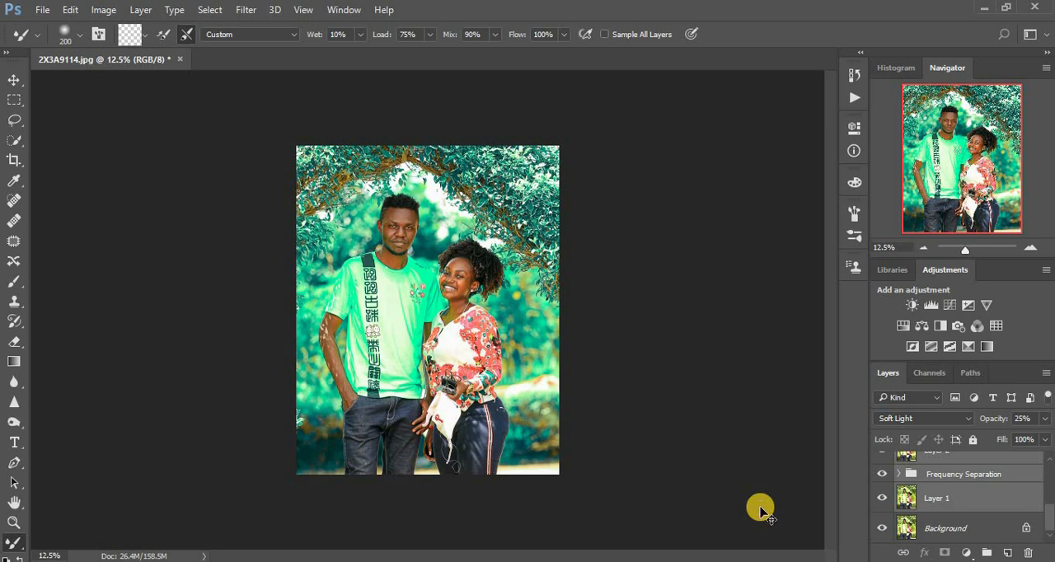
pyautogui.hotkey('ctrl', 'g')
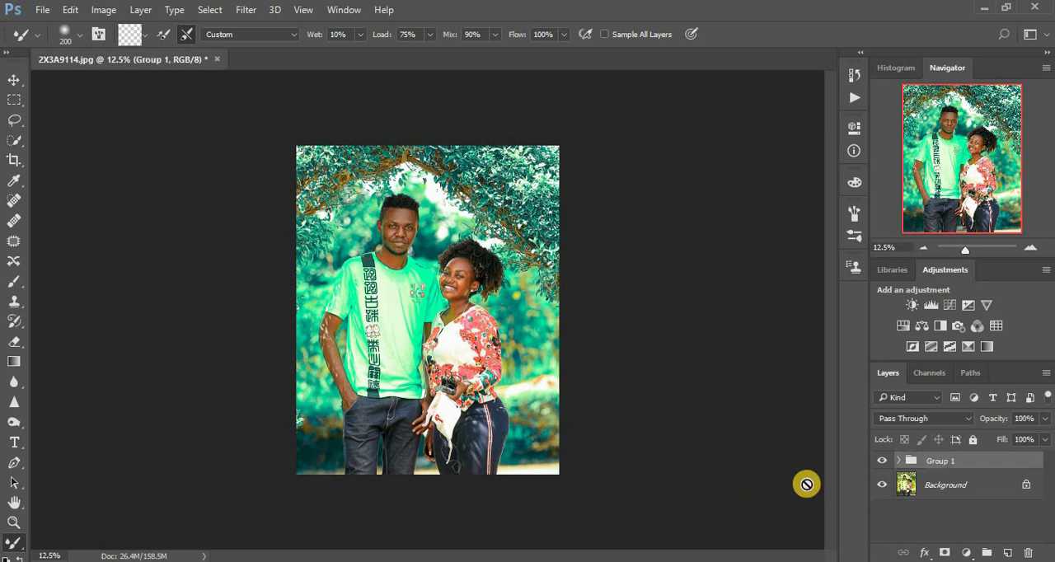
# Toggle the layer group's visibility off and on to compare the edited portrait with the original
pyautogui.click(882, 462)
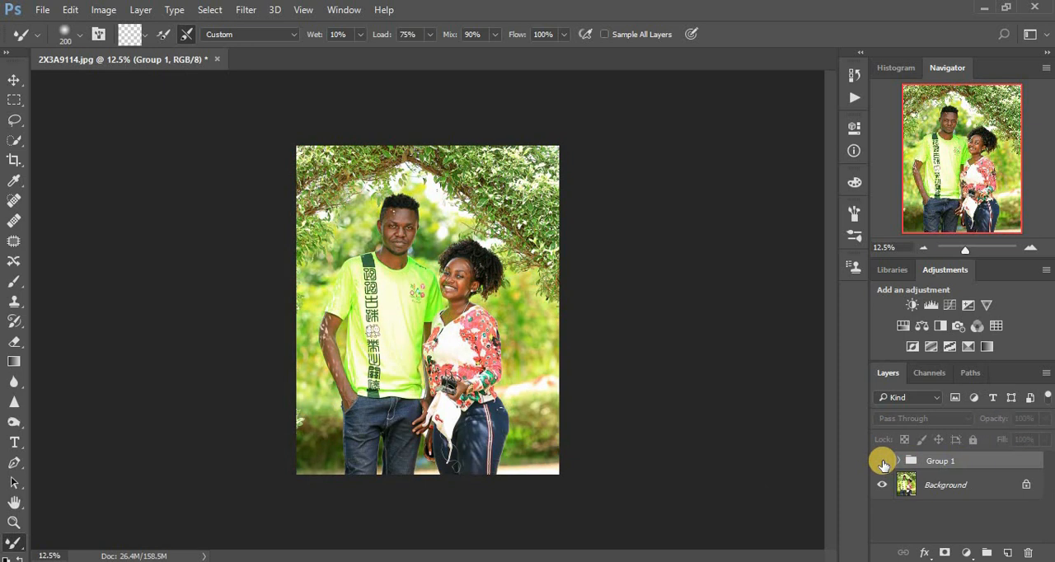
pyautogui.click(882, 462)
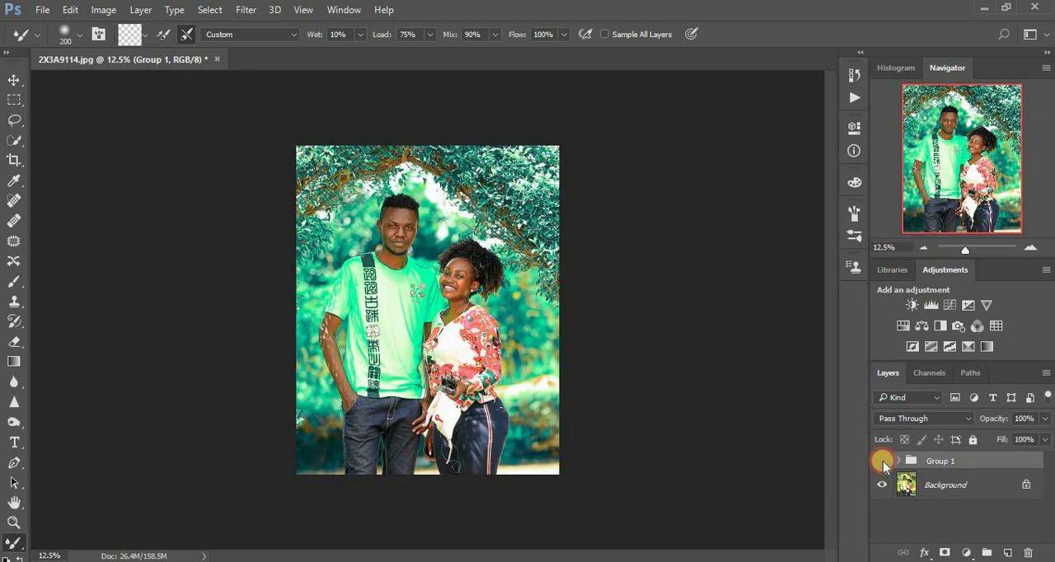
pyautogui.click(882, 461)
pyautogui.click(883, 462)
pyautogui.click(882, 462)
pyautogui.click(882, 461)
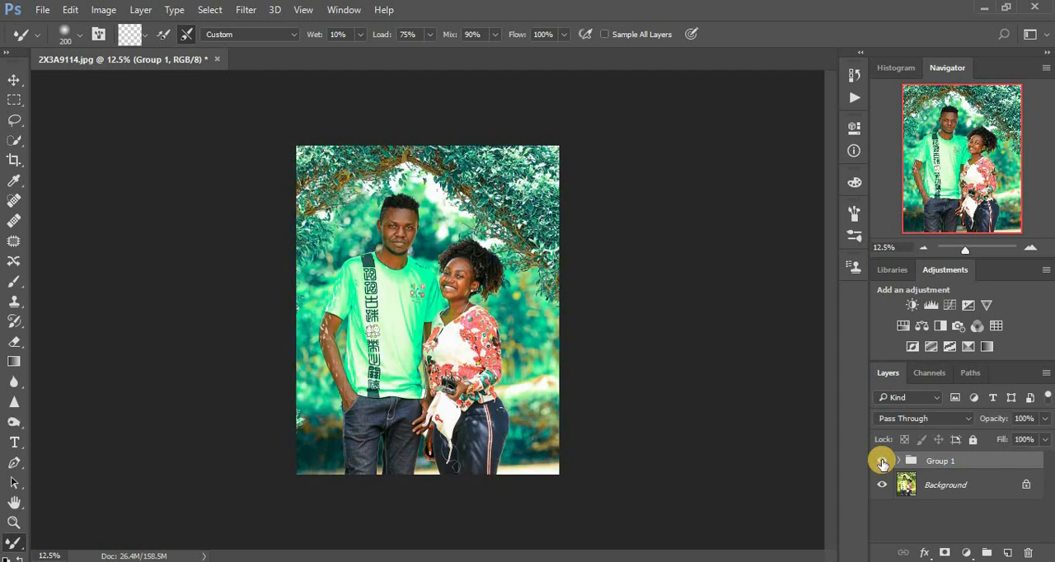